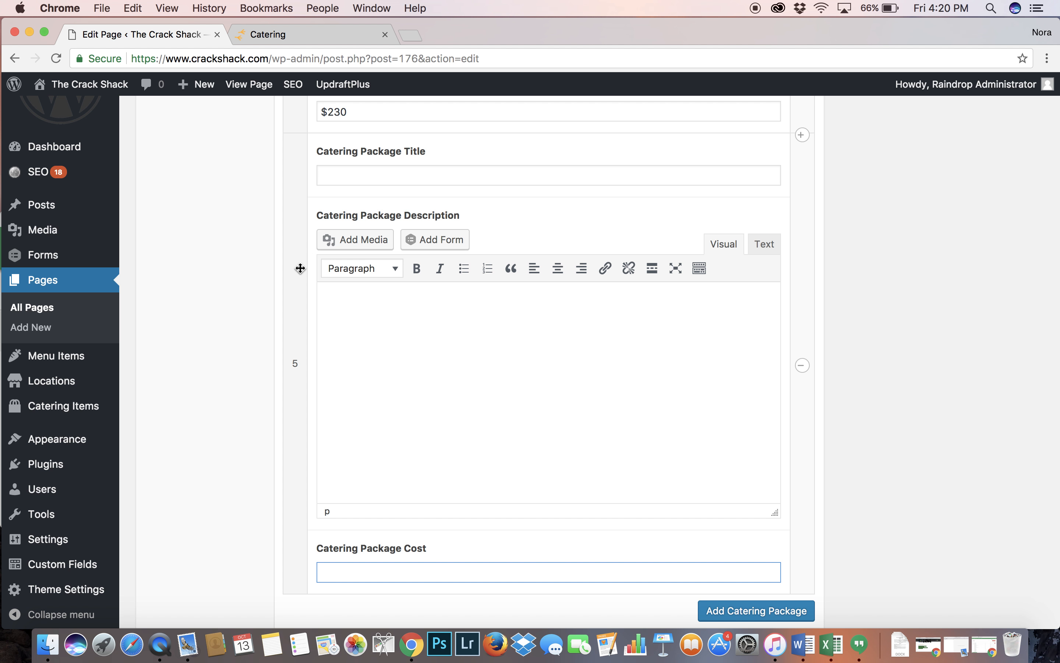
Step: Remove the empty fifth catering package row from the Catering Packages list
{"action": "scroll", "coordinate": [300, 268], "scroll_direction": "up", "scroll_amount": 3}
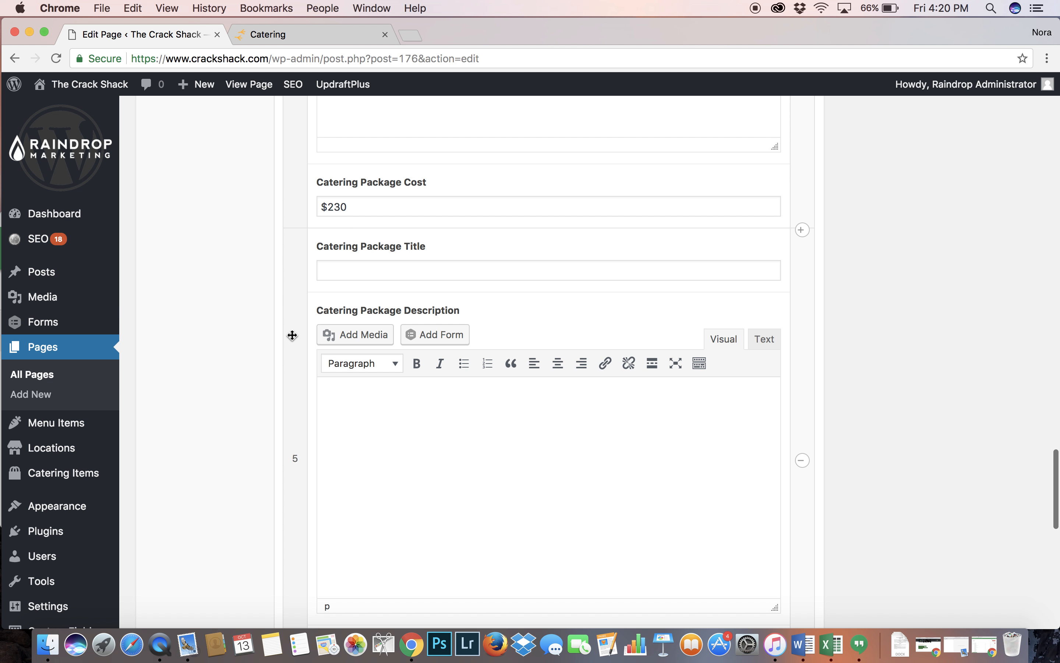
{"action": "mouse_move", "coordinate": [294, 336]}
{"action": "left_mouse_down"}
{"action": "mouse_move", "coordinate": [295, 191]}
{"action": "mouse_move", "coordinate": [293, 341]}
{"action": "left_mouse_up"}
{"action": "scroll", "coordinate": [803, 446], "scroll_direction": "down", "scroll_amount": 3}
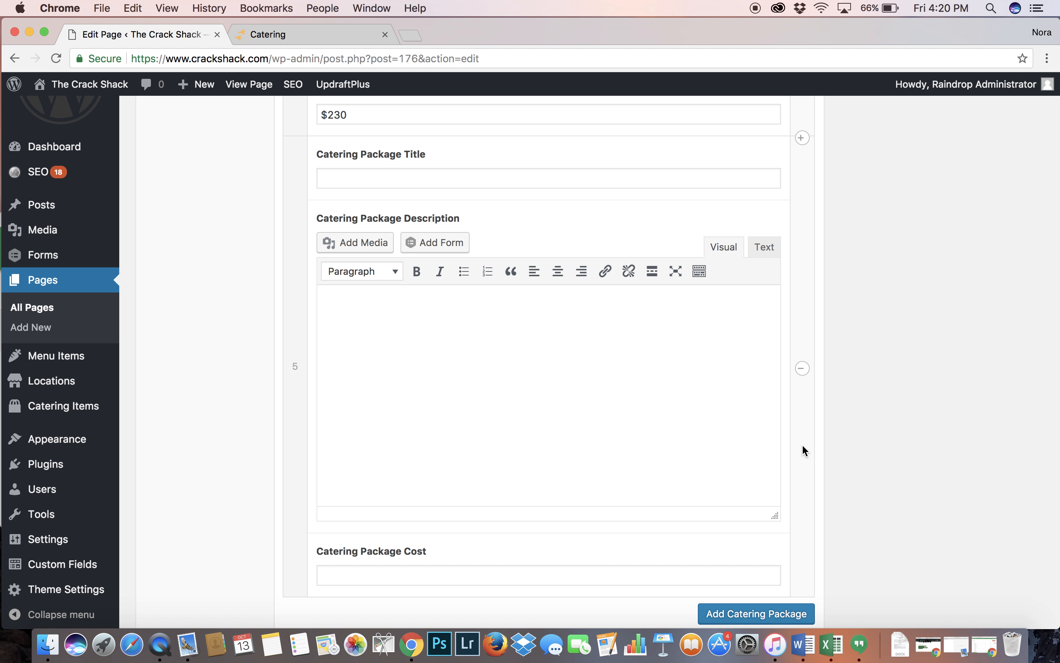
{"action": "scroll", "coordinate": [802, 446], "scroll_direction": "down", "scroll_amount": 2}
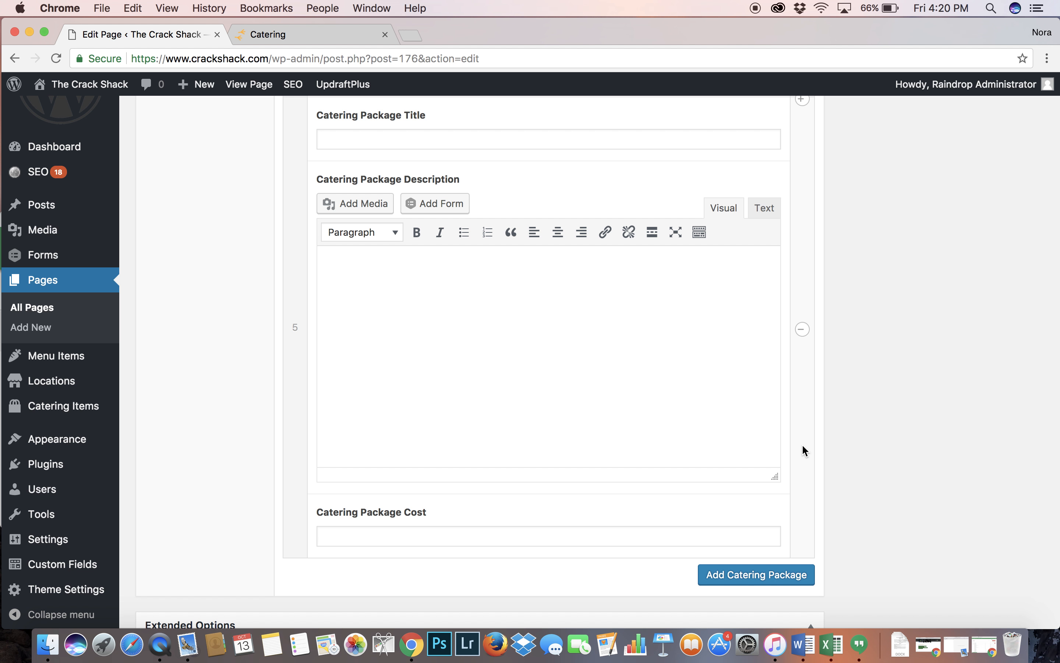
{"action": "left_click", "coordinate": [802, 332]}
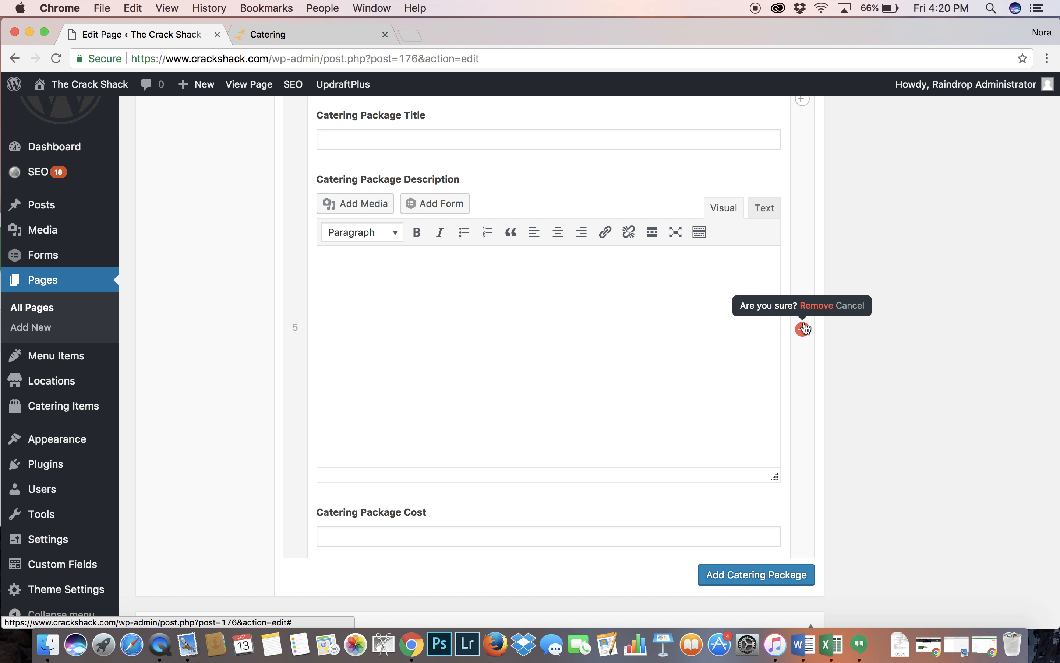
{"action": "left_click", "coordinate": [816, 305]}
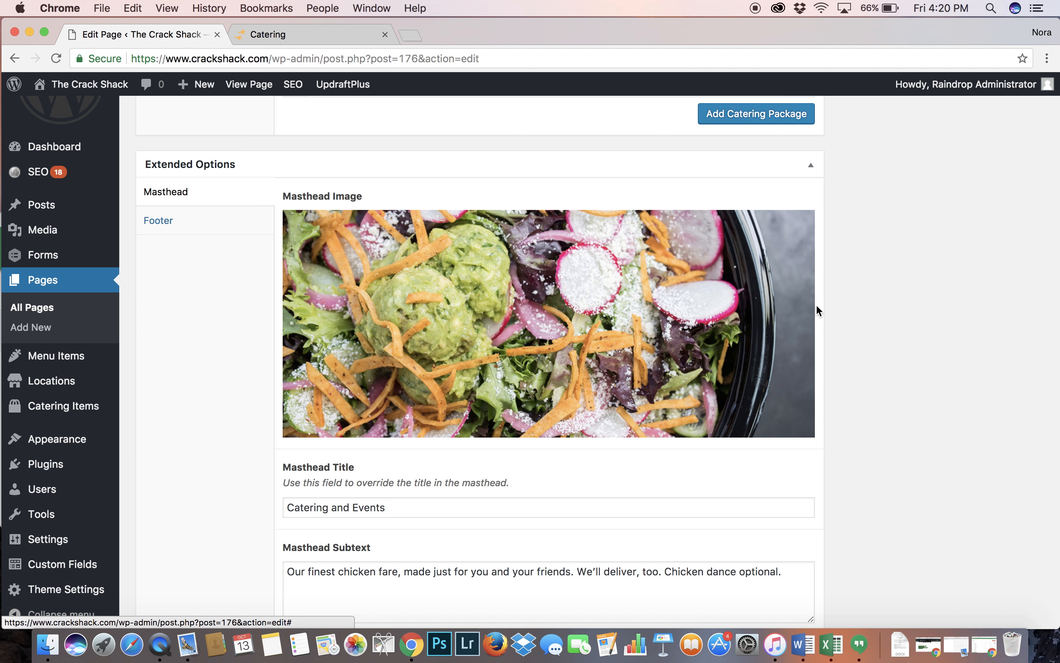
Step: In the Sides section of the catering page options, add a new side titled "Test side"
{"action": "scroll", "coordinate": [816, 309], "scroll_direction": "up", "scroll_amount": 15}
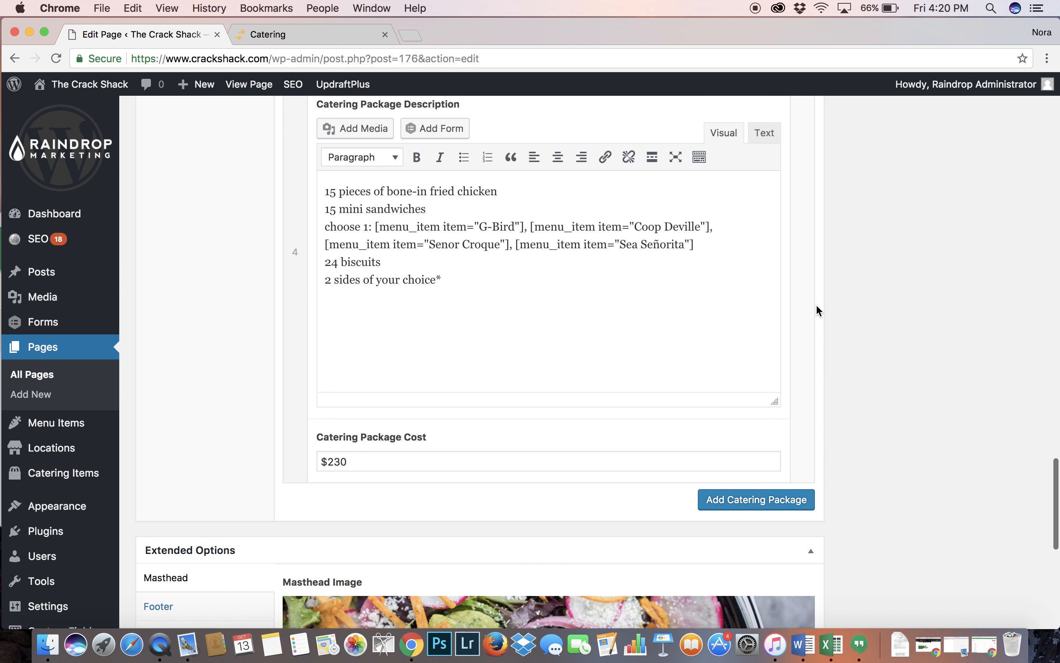
{"action": "scroll", "coordinate": [816, 308], "scroll_direction": "up", "scroll_amount": 15}
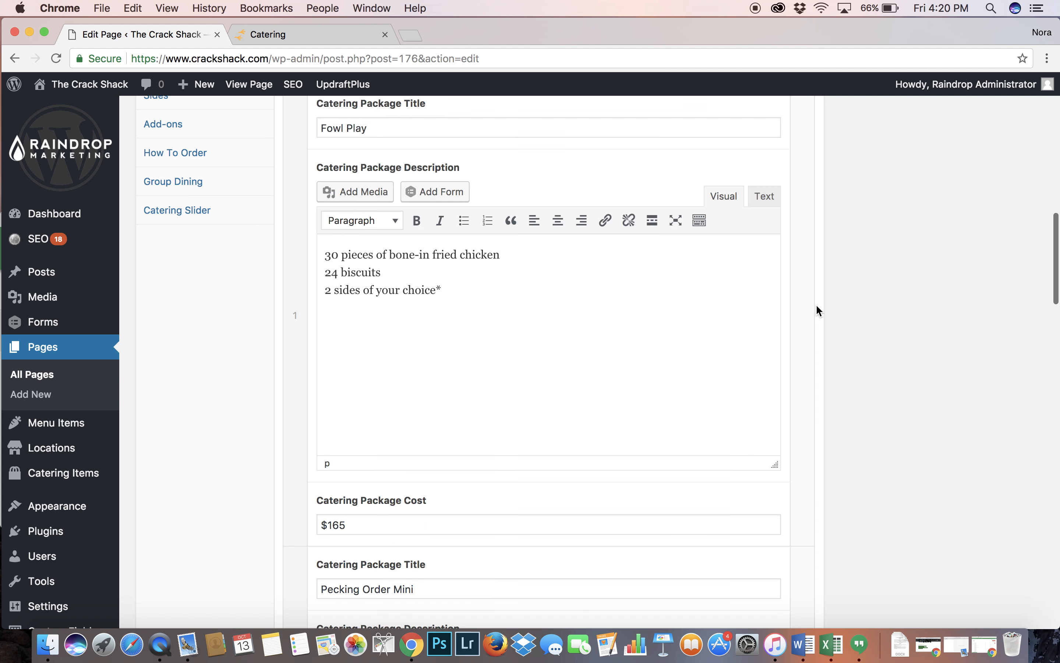
{"action": "scroll", "coordinate": [816, 309], "scroll_direction": "down", "scroll_amount": 2}
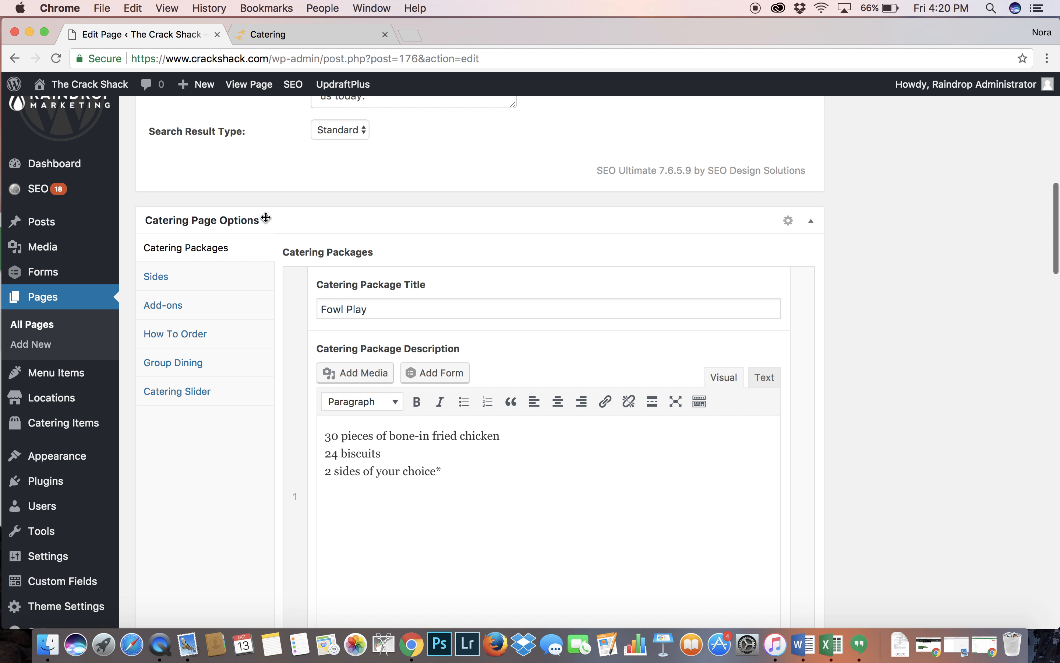
{"action": "left_click", "coordinate": [195, 281]}
{"action": "scroll", "coordinate": [539, 278], "scroll_direction": "down", "scroll_amount": 5}
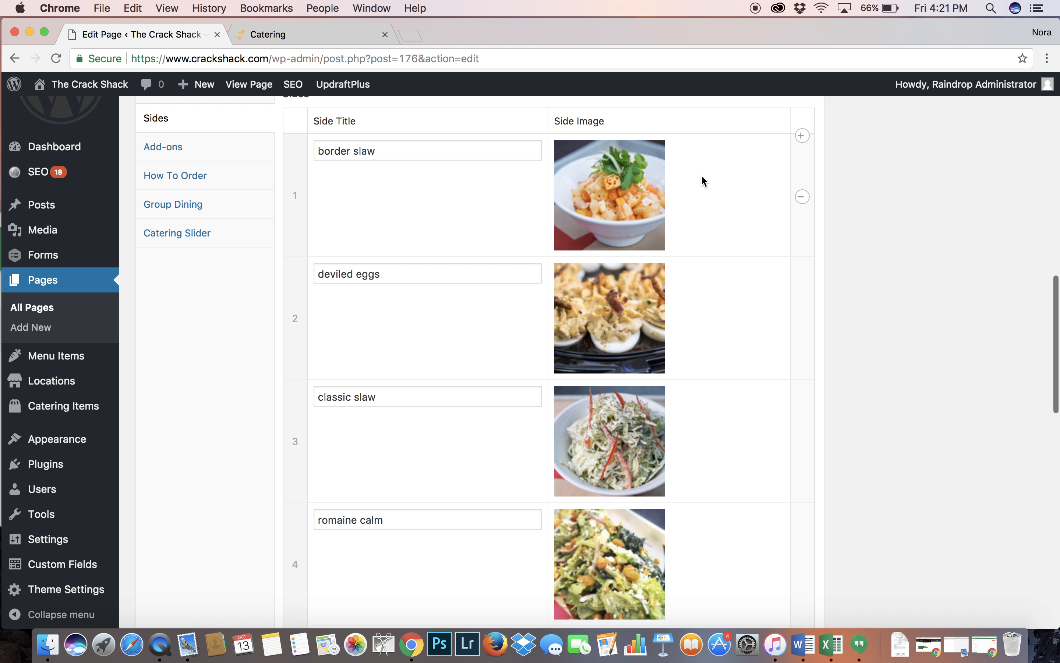
{"action": "scroll", "coordinate": [702, 176], "scroll_direction": "down", "scroll_amount": 10}
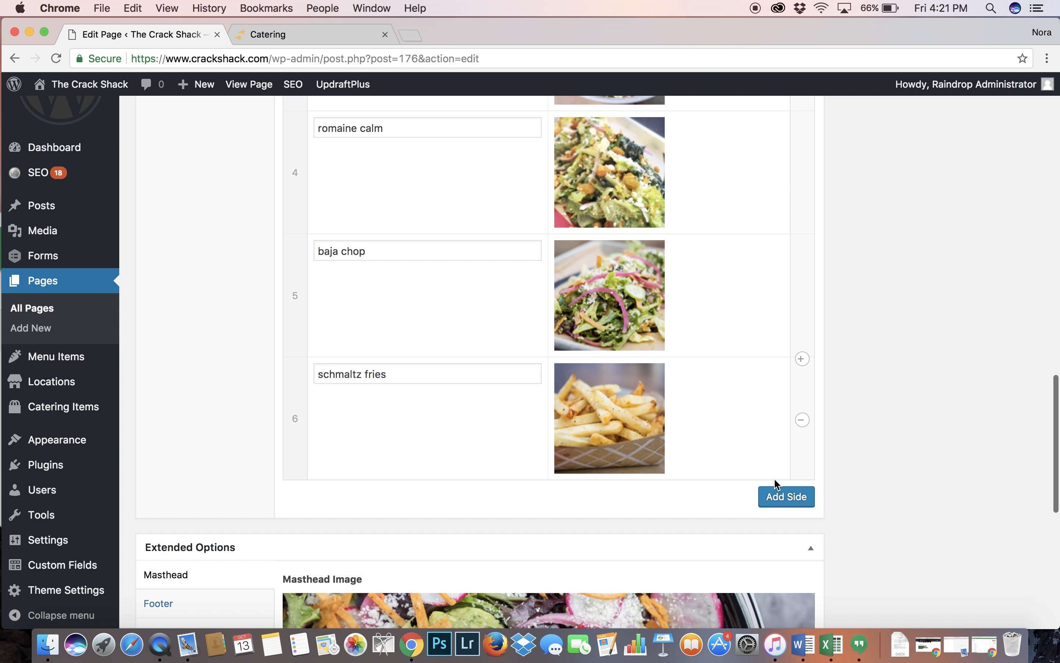
{"action": "left_click", "coordinate": [776, 491]}
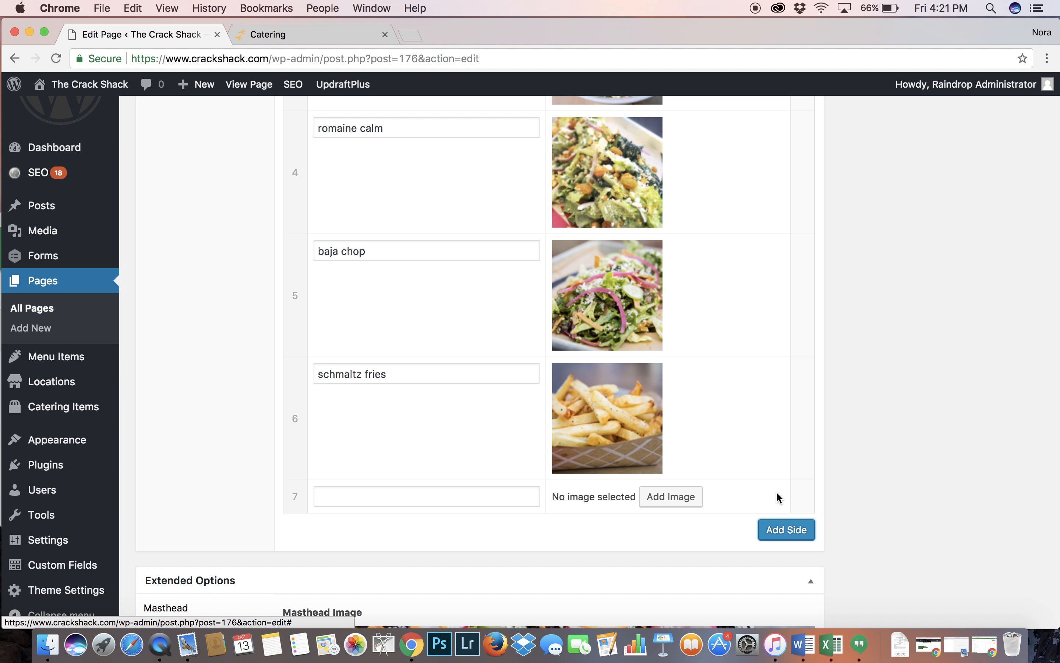
{"action": "left_click", "coordinate": [459, 494]}
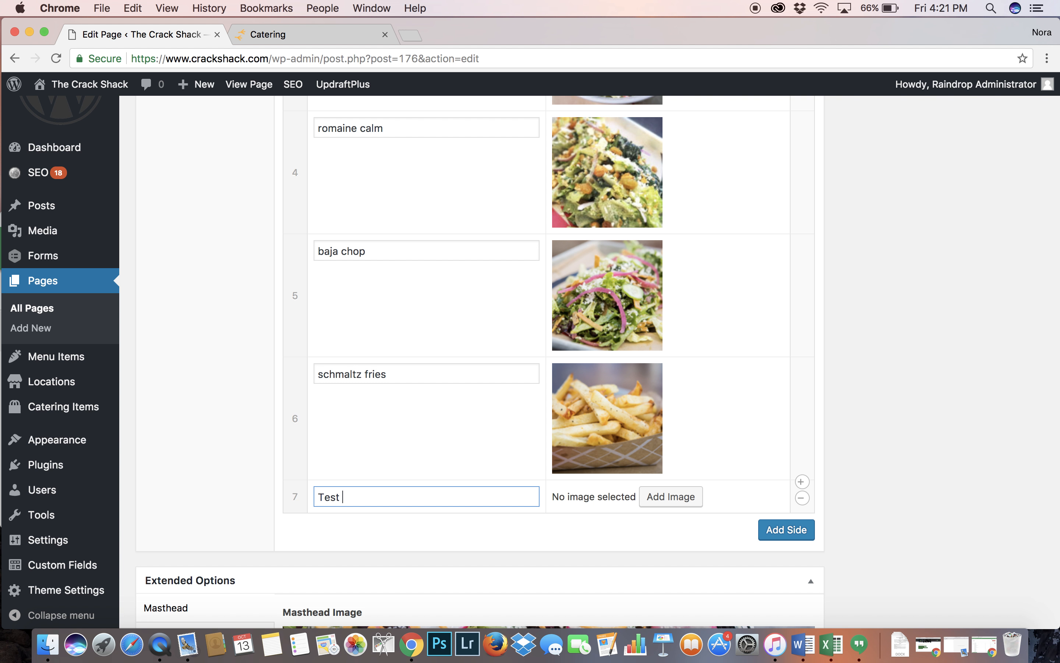
Step: Set the Test side's image to the fried chicken pieces photo from the Media Library
{"action": "left_click", "coordinate": [672, 498]}
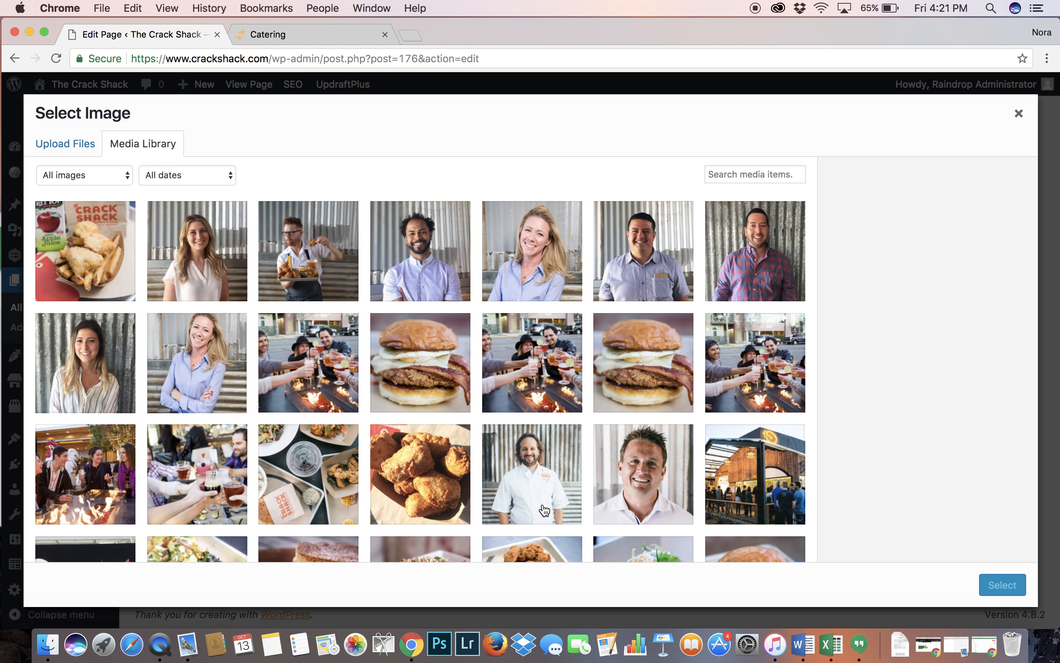
{"action": "left_click", "coordinate": [38, 154]}
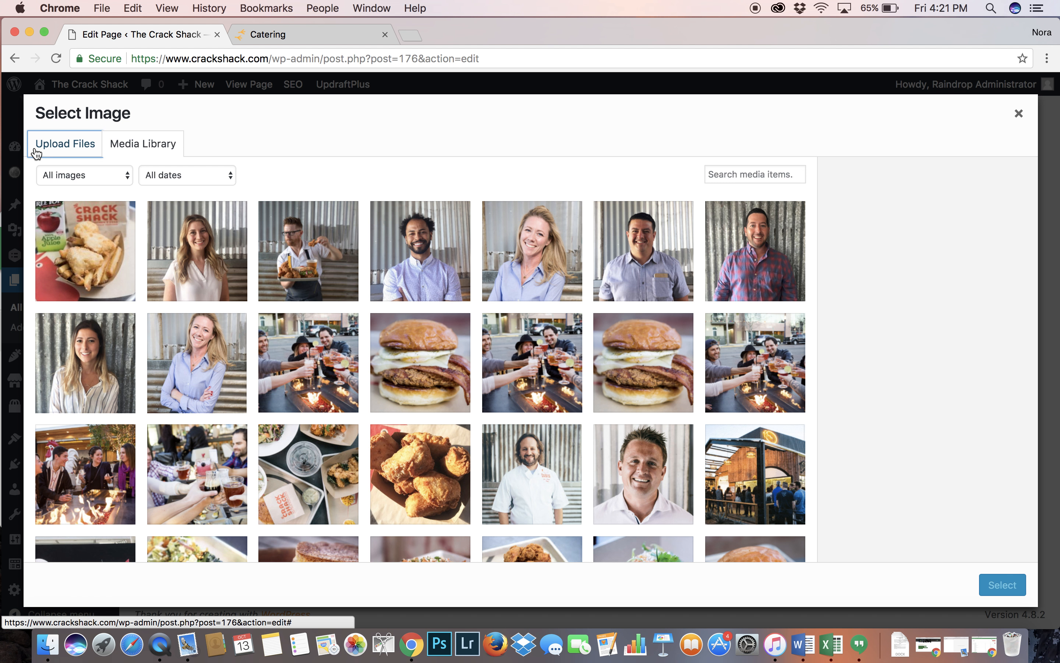
{"action": "left_click", "coordinate": [163, 147]}
{"action": "left_click", "coordinate": [469, 466]}
{"action": "left_click", "coordinate": [1002, 584]}
Step: Try out the reorder handle of the Test side row and remove that row from the sides list
{"action": "scroll", "coordinate": [756, 485], "scroll_direction": "down", "scroll_amount": 2}
{"action": "scroll", "coordinate": [755, 485], "scroll_direction": "down", "scroll_amount": 1}
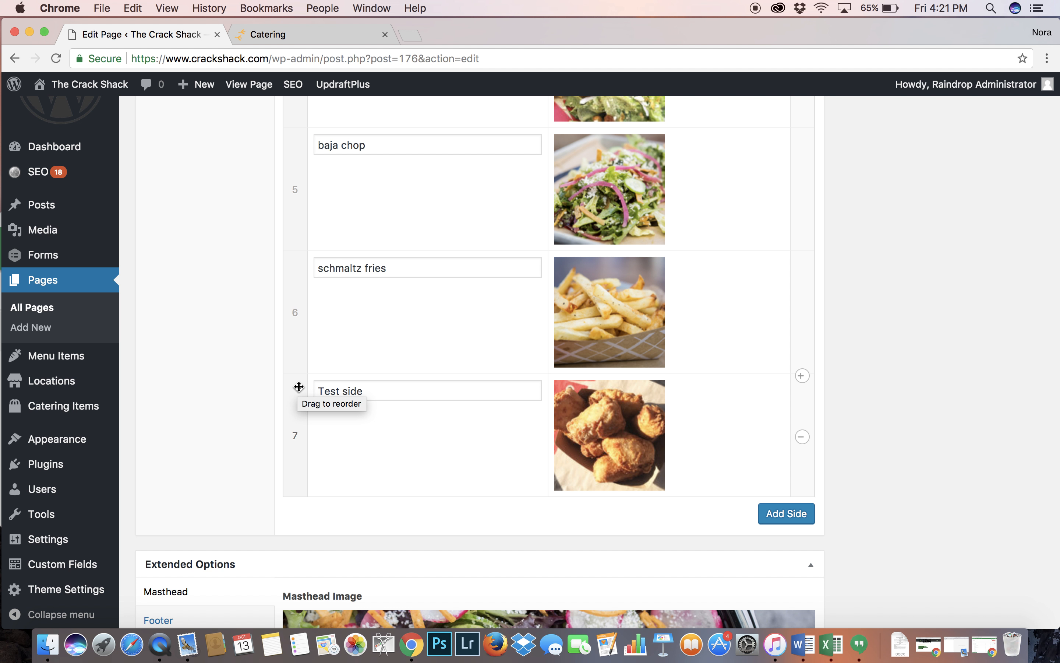
{"action": "left_click_drag", "start_coordinate": [298, 392], "coordinate": [299, 455]}
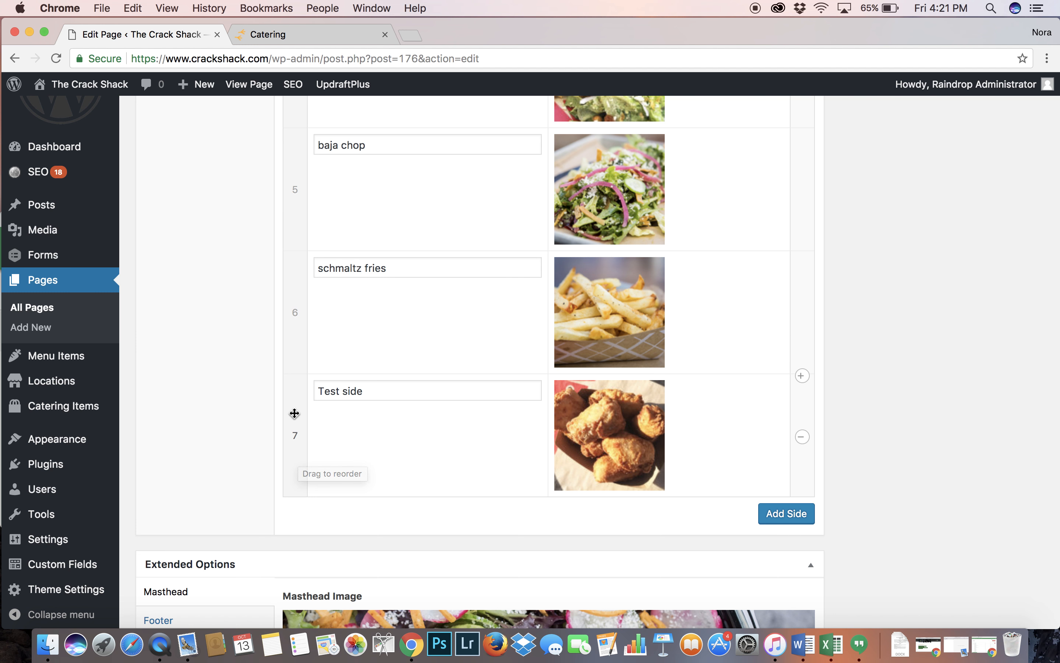
{"action": "mouse_move", "coordinate": [806, 373]}
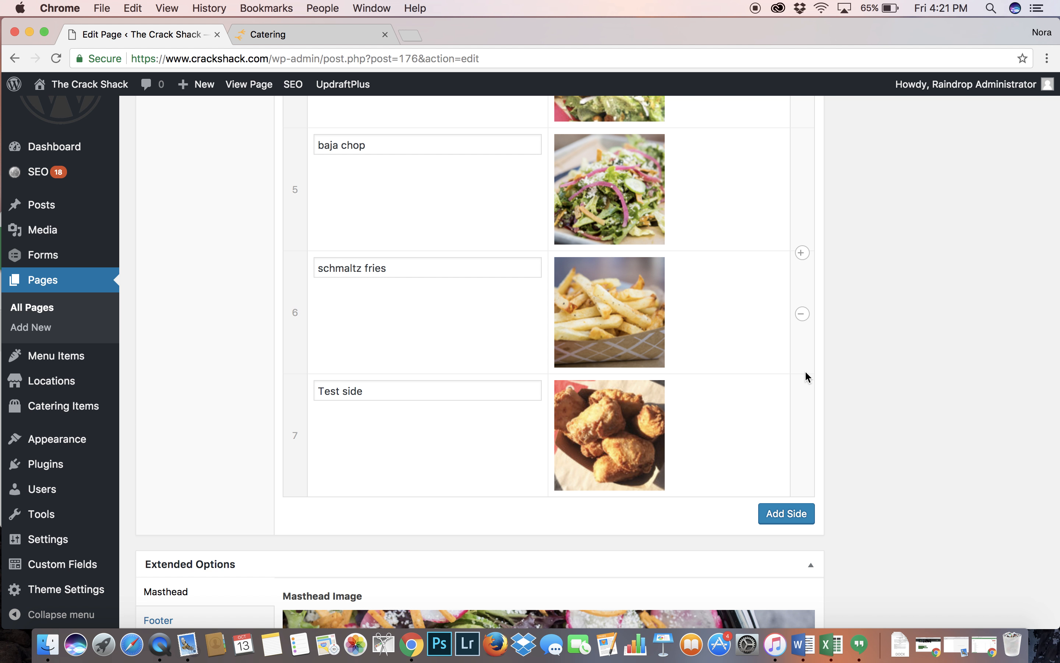
{"action": "mouse_move", "coordinate": [804, 439]}
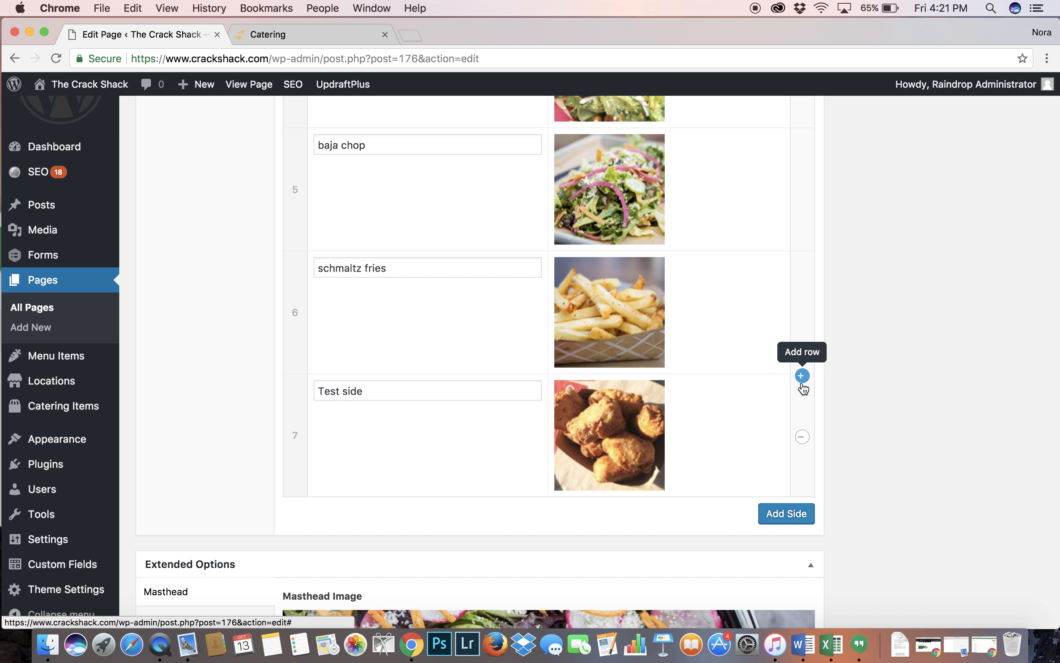
{"action": "left_click", "coordinate": [805, 441]}
{"action": "left_click", "coordinate": [813, 413]}
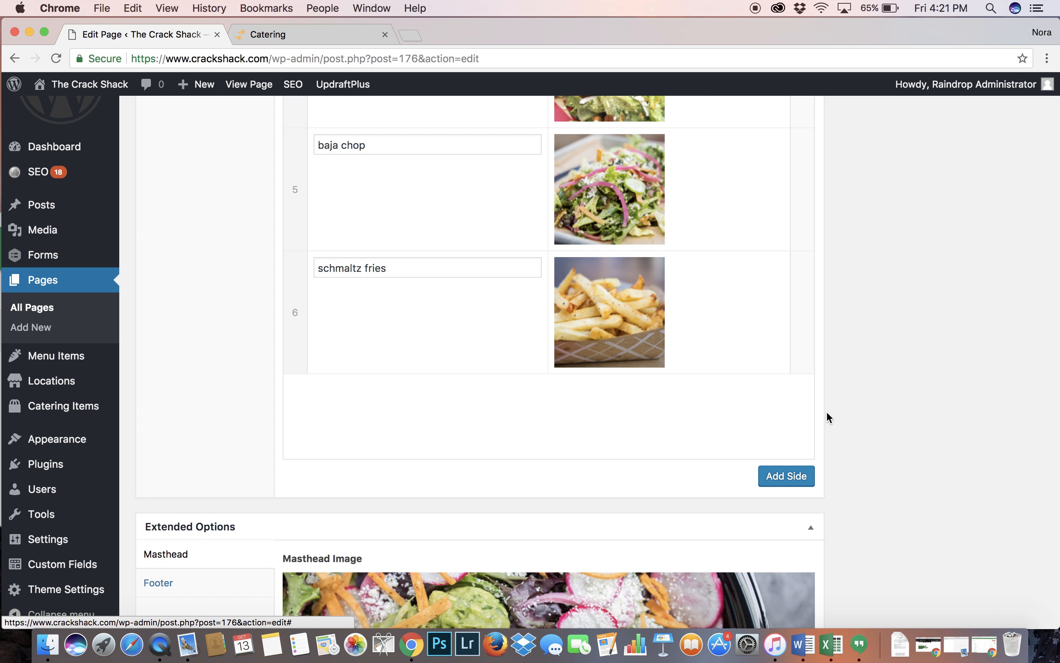
Step: Open the Add-ons section and examine the title, image and cost fields of the listed add-ons
{"action": "scroll", "coordinate": [817, 431], "scroll_direction": "down", "scroll_amount": 5}
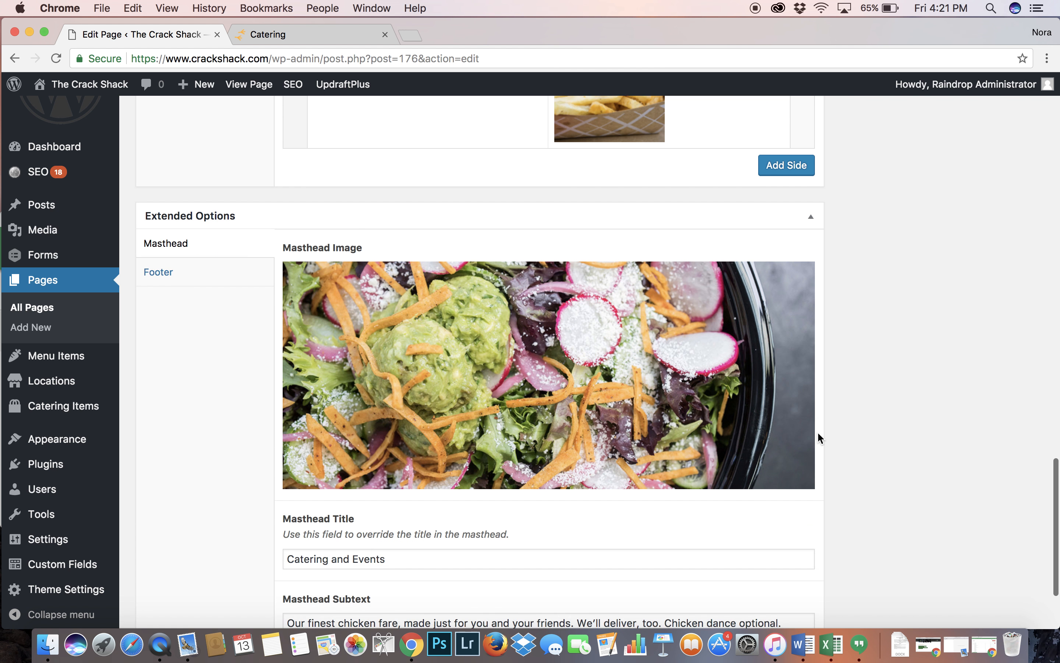
{"action": "scroll", "coordinate": [817, 430], "scroll_direction": "down", "scroll_amount": 1}
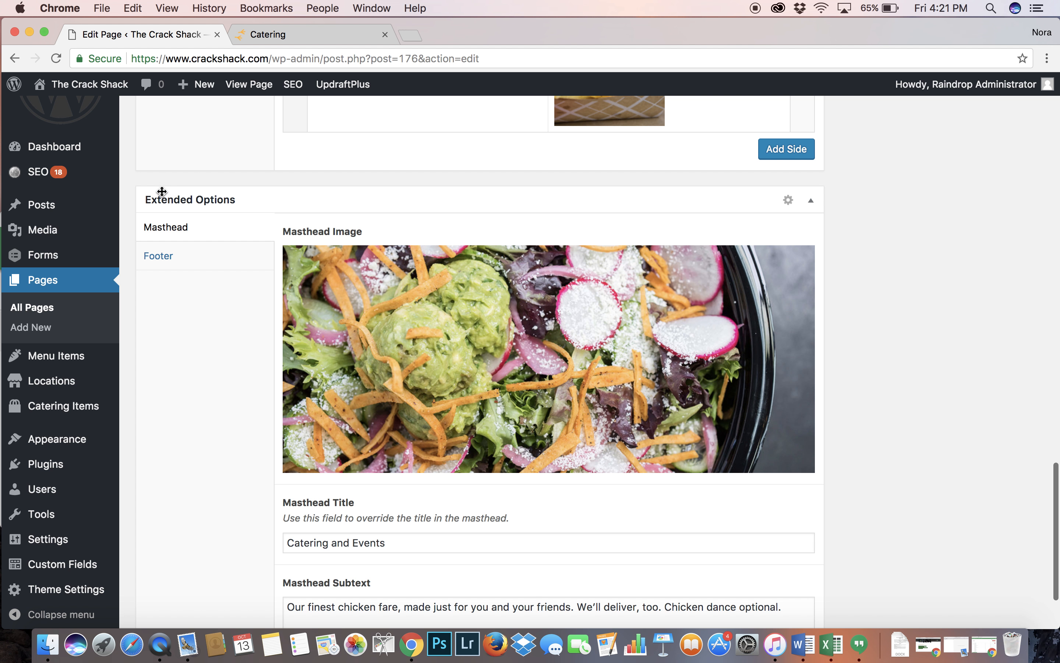
{"action": "scroll", "coordinate": [177, 190], "scroll_direction": "up", "scroll_amount": 15}
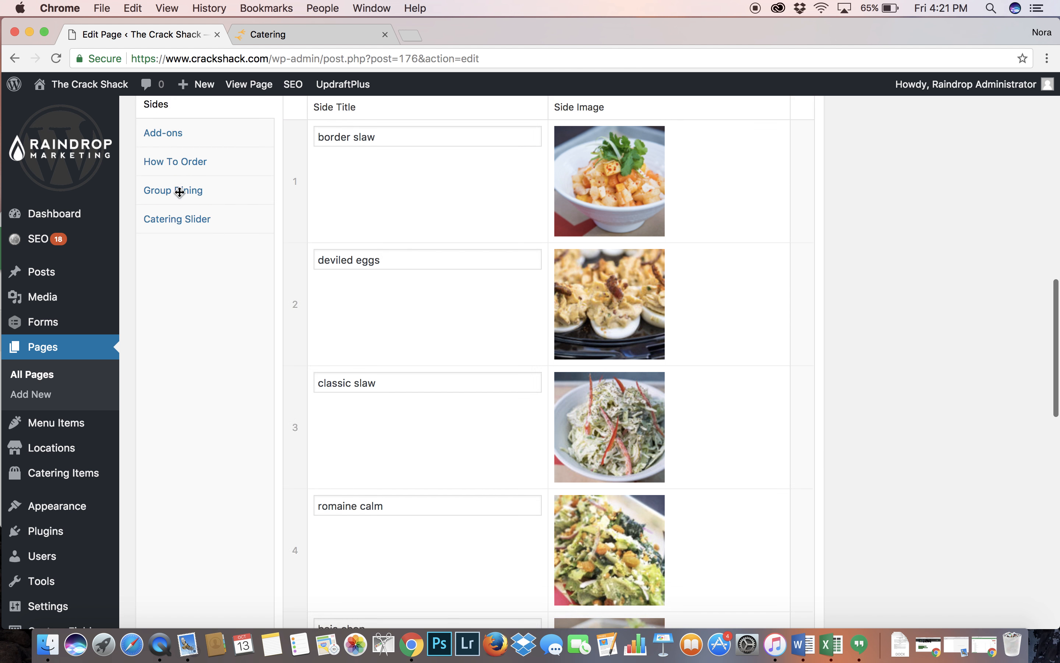
{"action": "scroll", "coordinate": [179, 192], "scroll_direction": "up", "scroll_amount": 2}
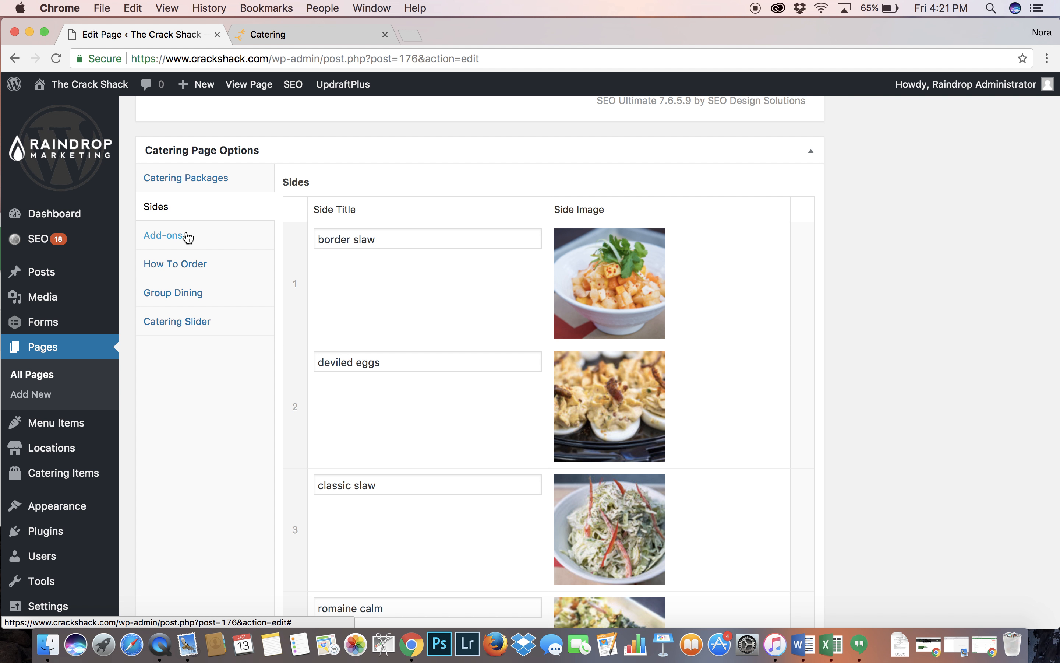
{"action": "left_click", "coordinate": [212, 240]}
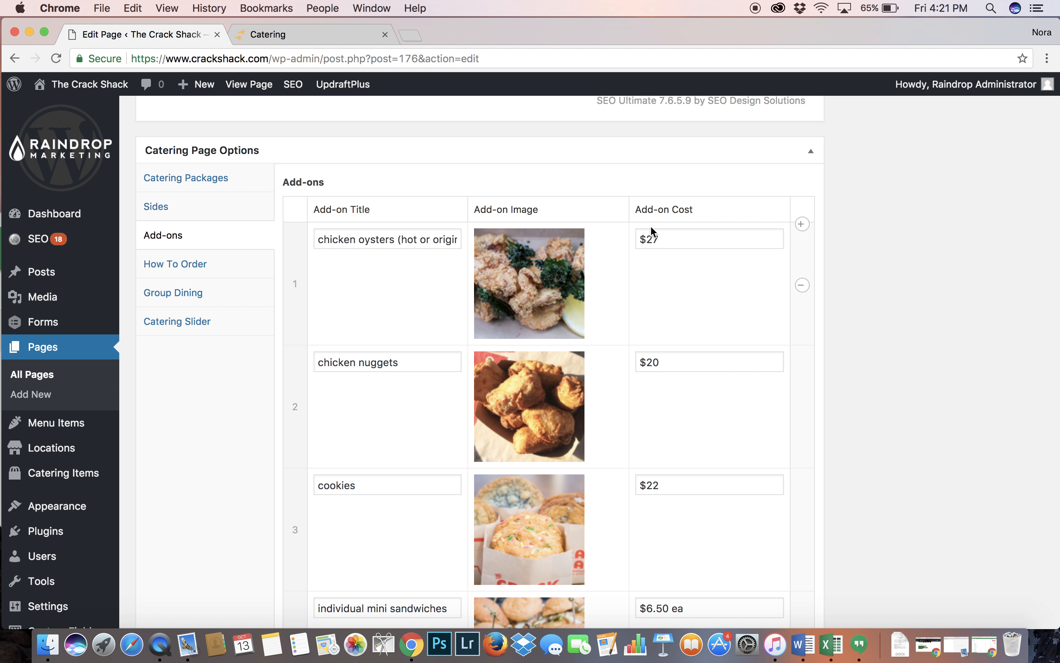
{"action": "left_click_drag", "start_coordinate": [634, 209], "coordinate": [705, 207]}
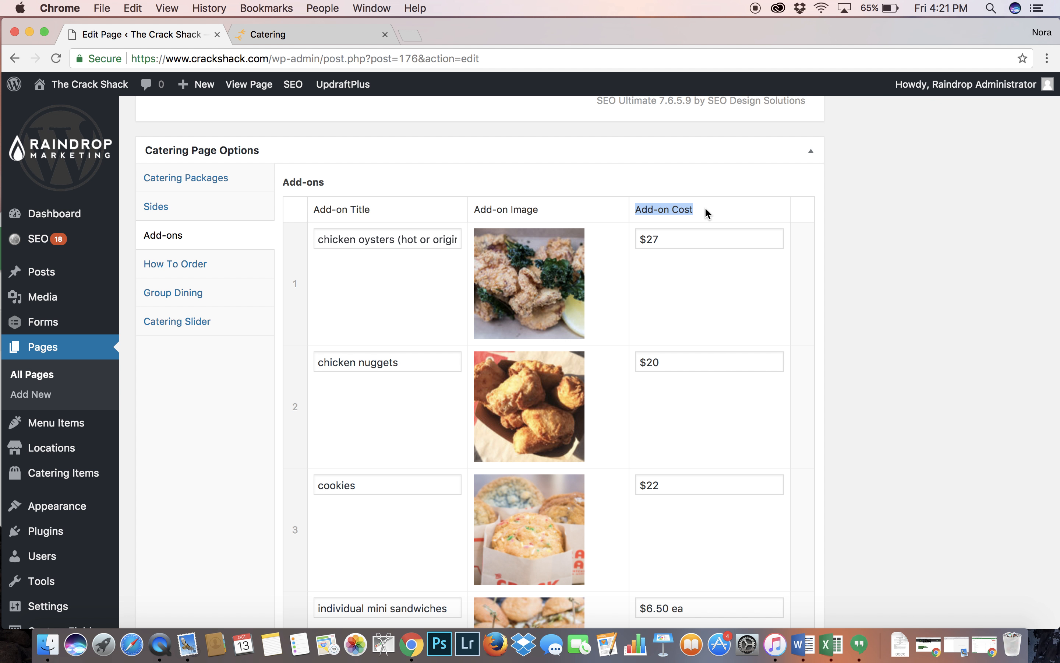
{"action": "left_click", "coordinate": [706, 207]}
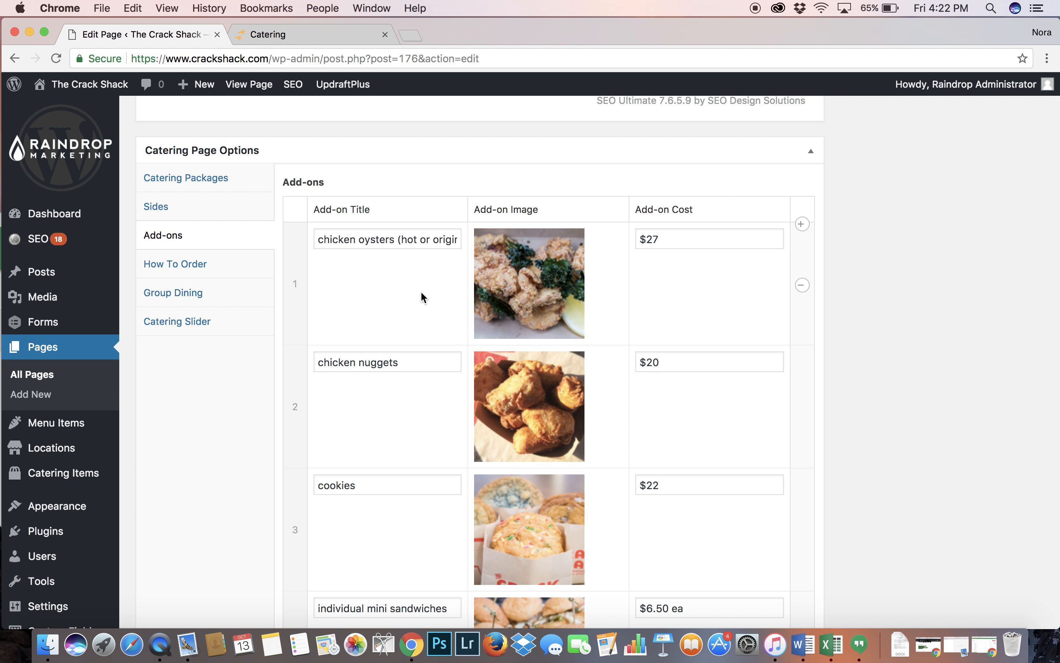
{"action": "left_click", "coordinate": [379, 239]}
{"action": "mouse_move", "coordinate": [548, 251]}
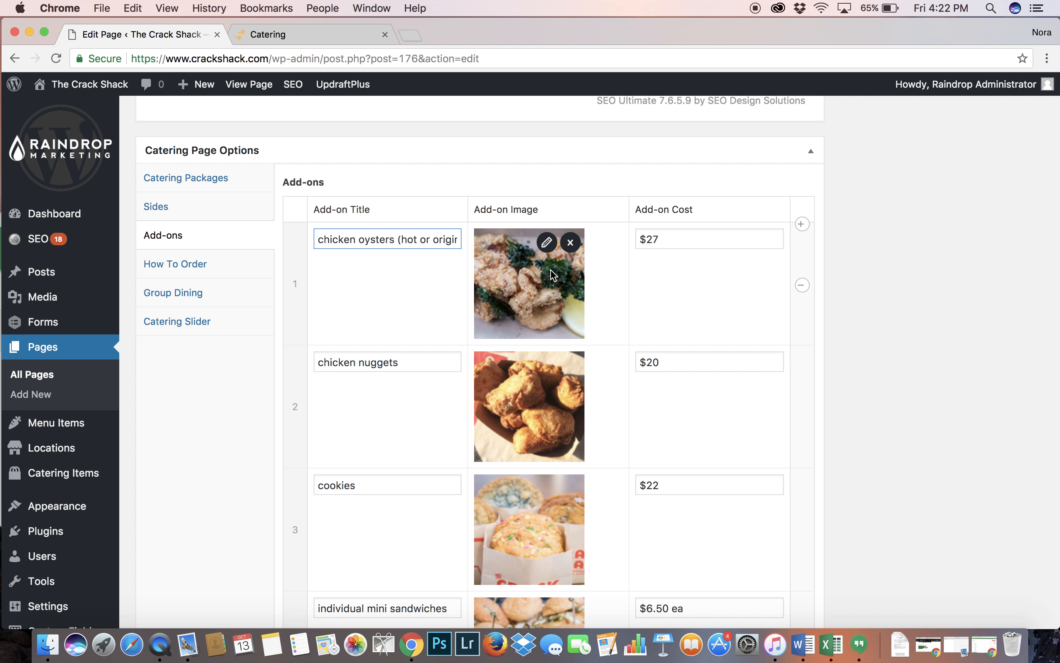
{"action": "left_click", "coordinate": [689, 240]}
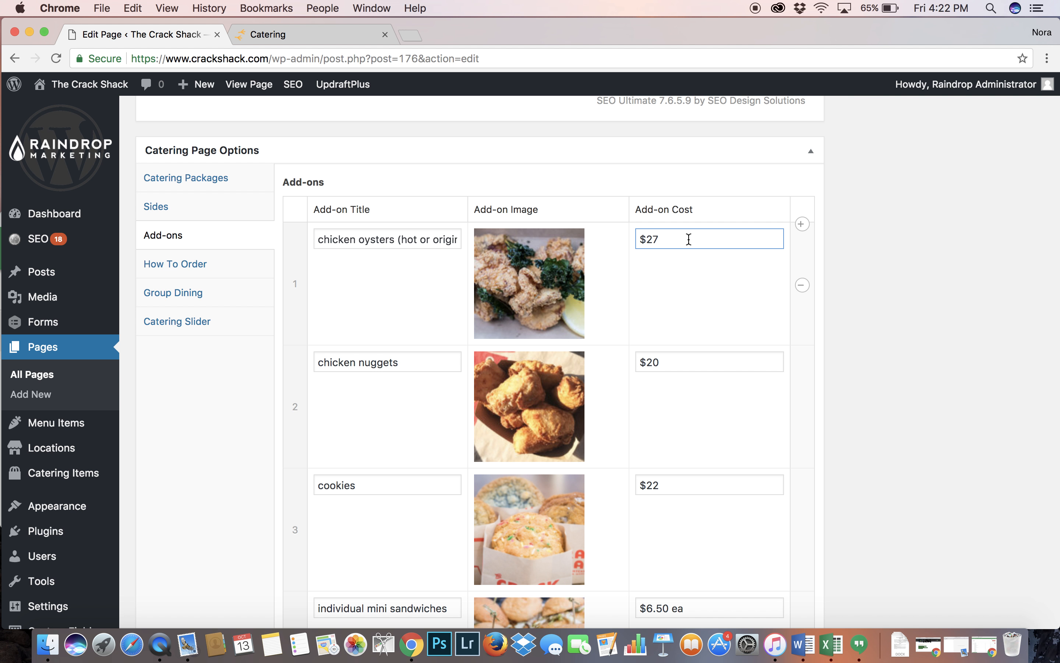
{"action": "scroll", "coordinate": [689, 239], "scroll_direction": "down", "scroll_amount": 5}
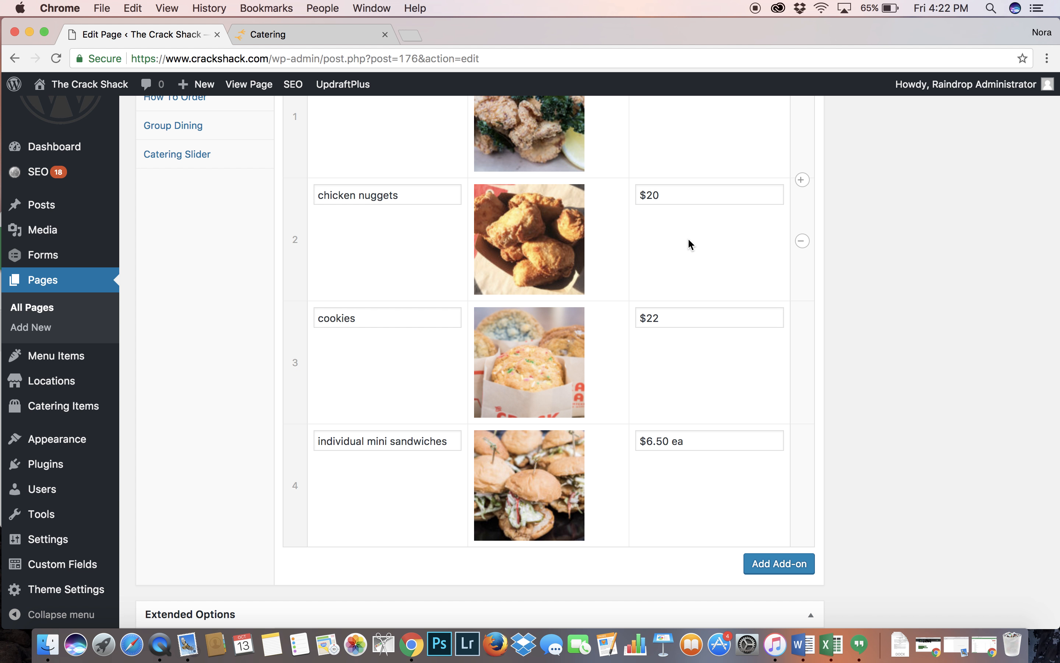
{"action": "scroll", "coordinate": [689, 240], "scroll_direction": "up", "scroll_amount": 3}
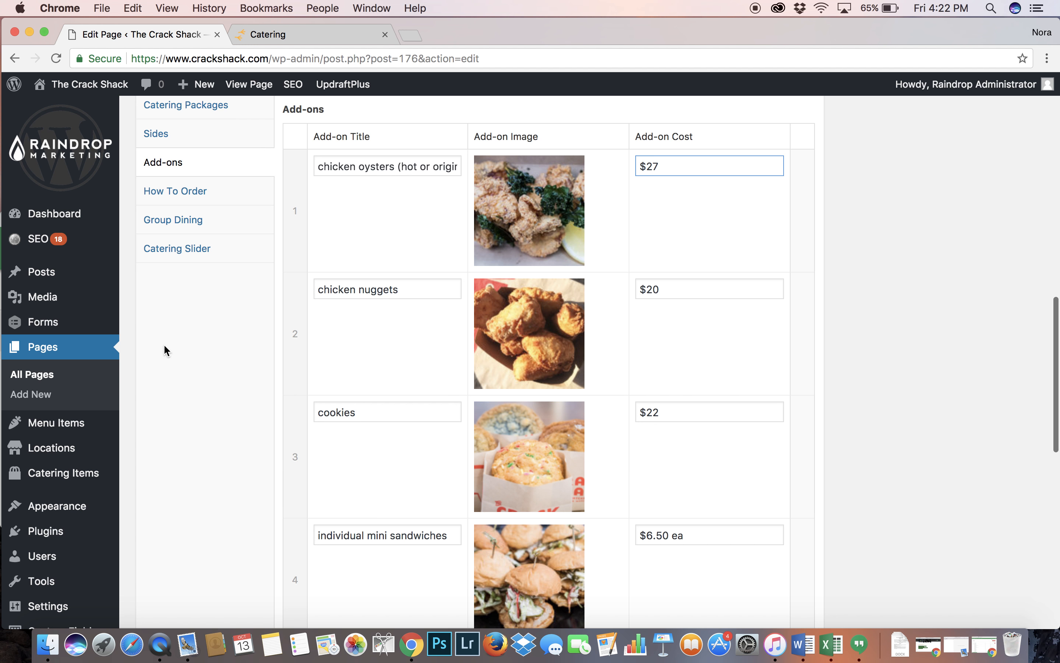
Step: Open the How To Order section and review its main text and footer editors
{"action": "left_click", "coordinate": [203, 193]}
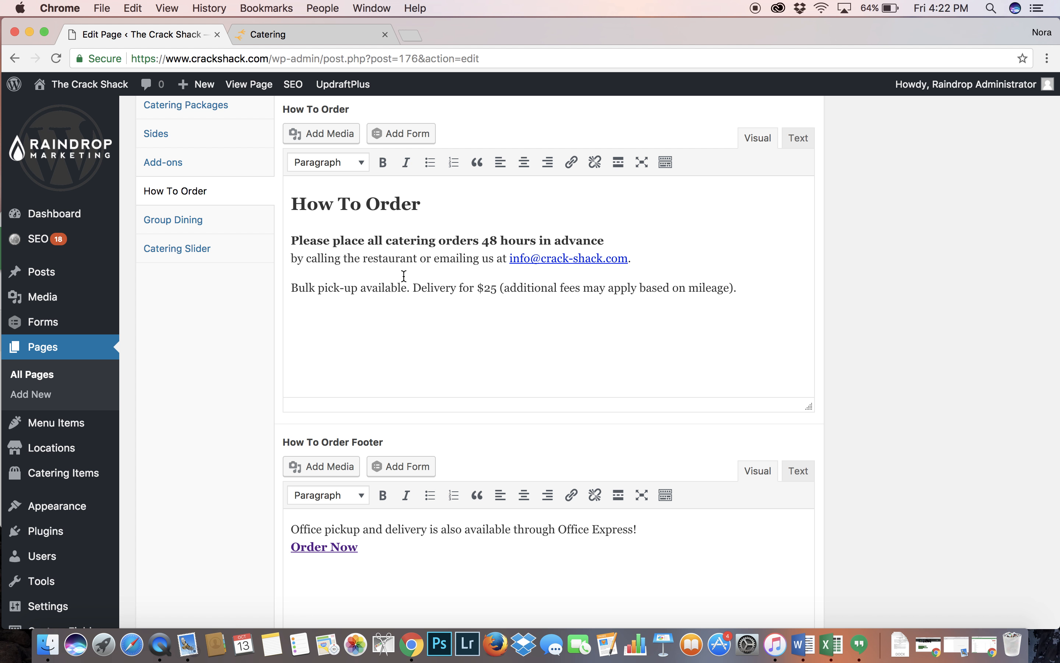
{"action": "scroll", "coordinate": [442, 314], "scroll_direction": "down", "scroll_amount": 3}
{"action": "scroll", "coordinate": [443, 314], "scroll_direction": "up", "scroll_amount": 4}
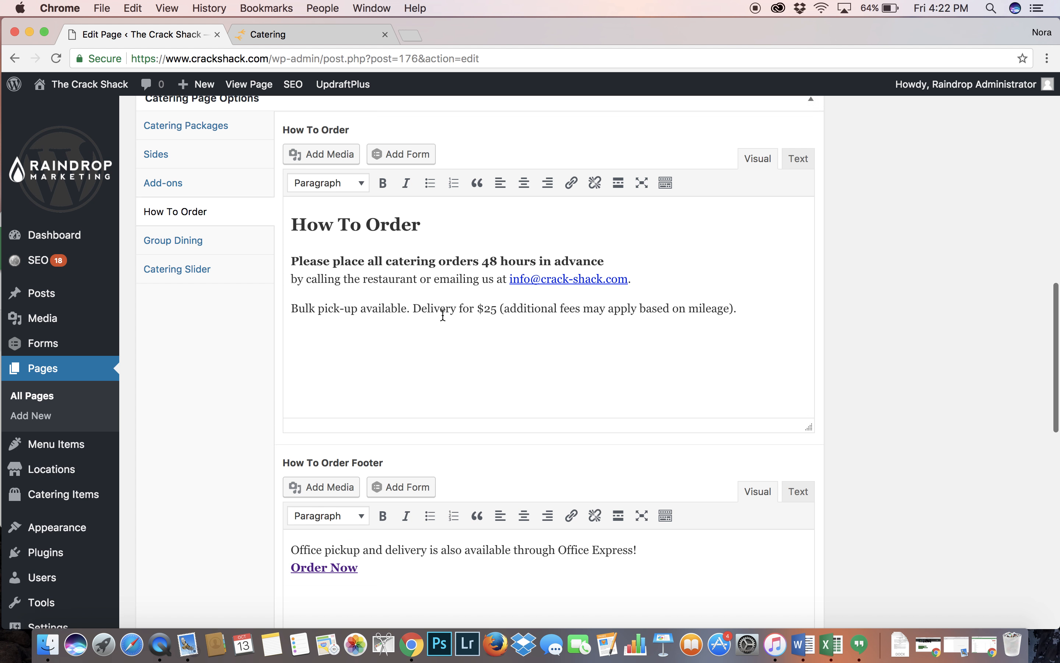
{"action": "scroll", "coordinate": [443, 315], "scroll_direction": "up", "scroll_amount": 2}
{"action": "scroll", "coordinate": [372, 352], "scroll_direction": "down", "scroll_amount": 1}
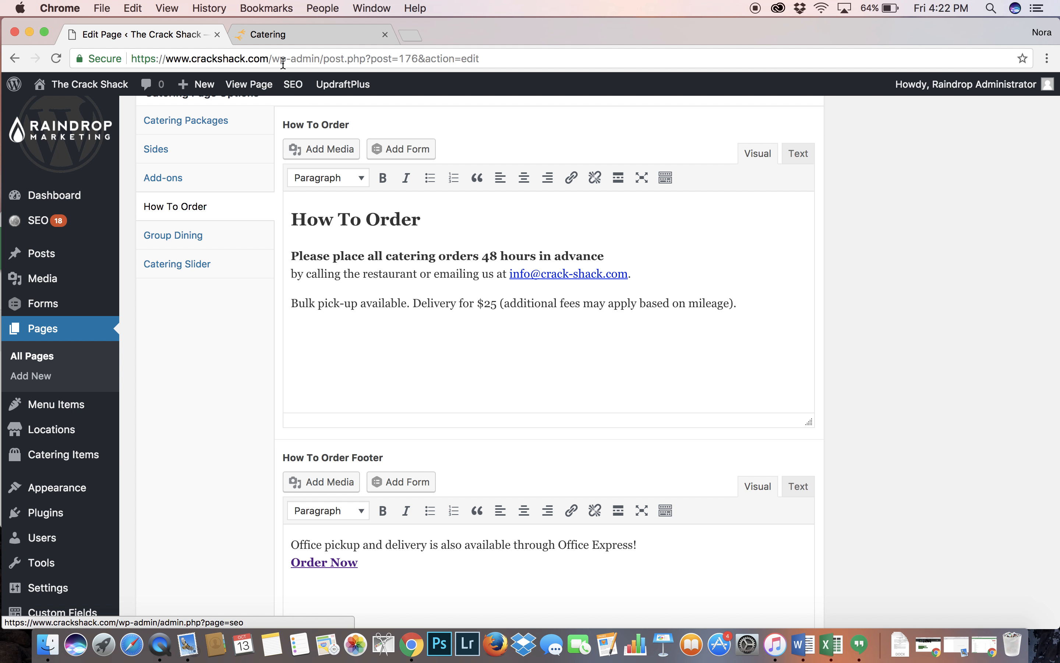
Step: Switch to the live Catering page and examine how the How To Order section appears there
{"action": "left_click", "coordinate": [288, 35]}
{"action": "scroll", "coordinate": [473, 368], "scroll_direction": "down", "scroll_amount": 10}
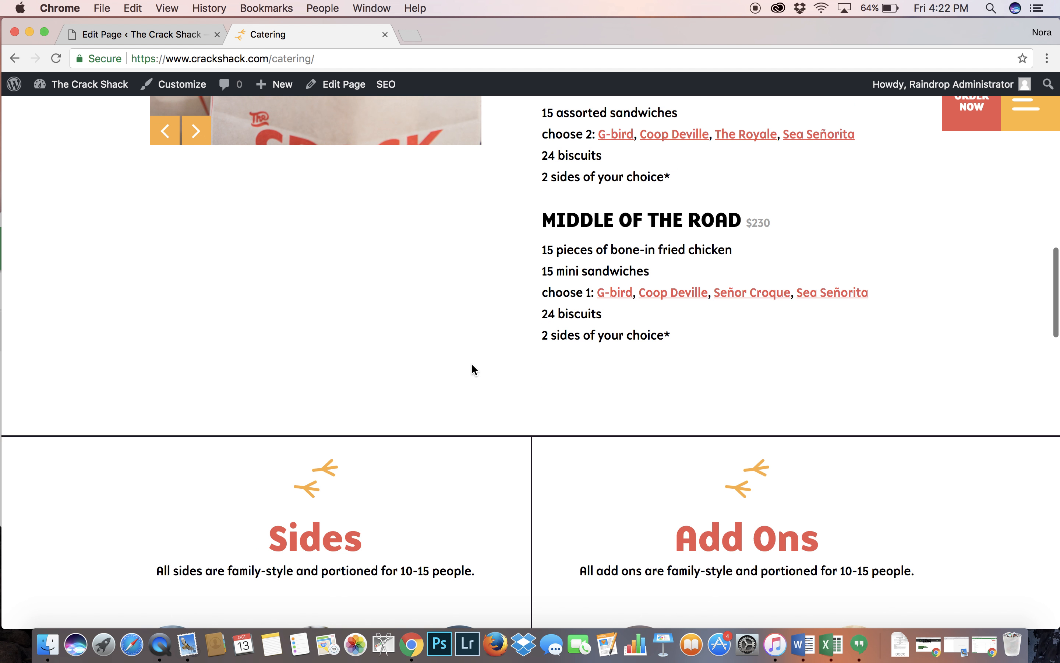
{"action": "scroll", "coordinate": [472, 363], "scroll_direction": "down", "scroll_amount": 8}
{"action": "scroll", "coordinate": [472, 363], "scroll_direction": "up", "scroll_amount": 3}
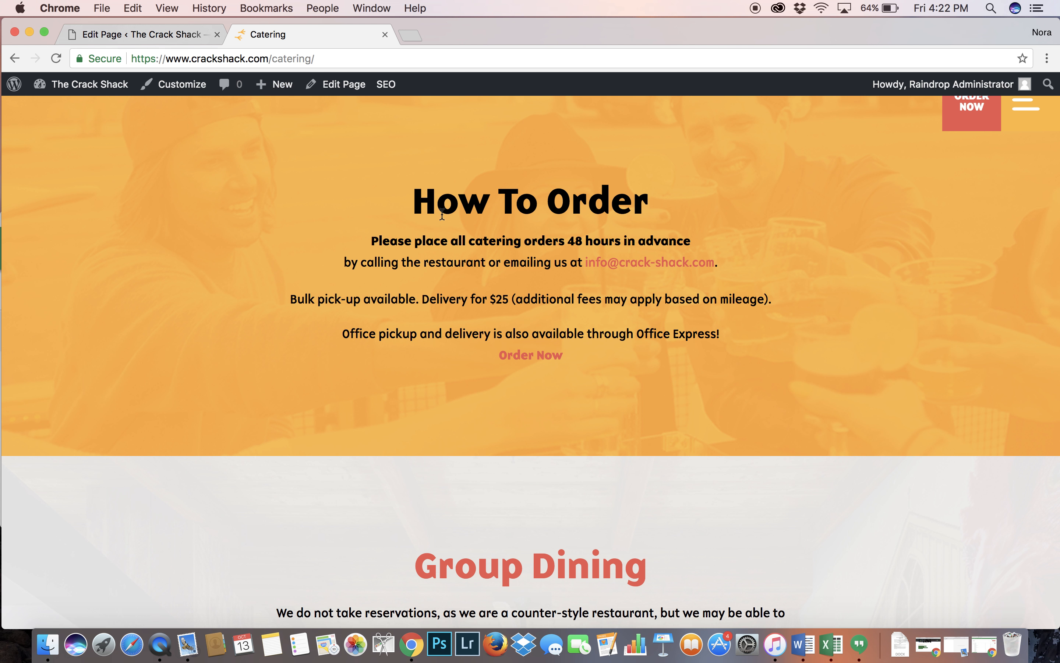
Step: Compare the How To Order main text and footer editors with the same section on the live Catering page
{"action": "left_click", "coordinate": [184, 34]}
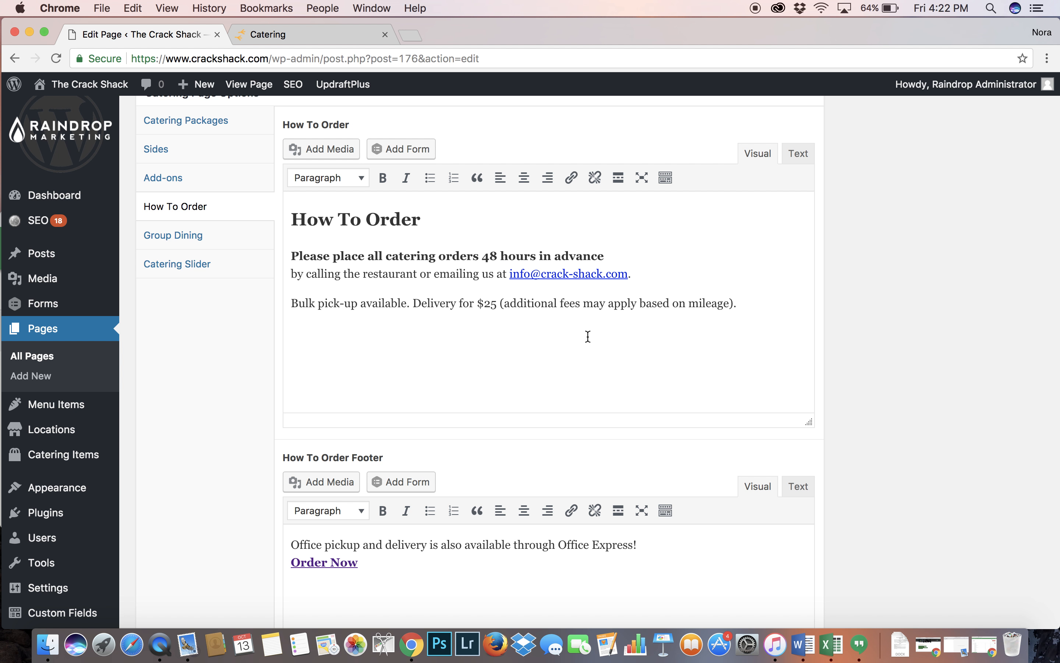
{"action": "scroll", "coordinate": [540, 333], "scroll_direction": "down", "scroll_amount": 1}
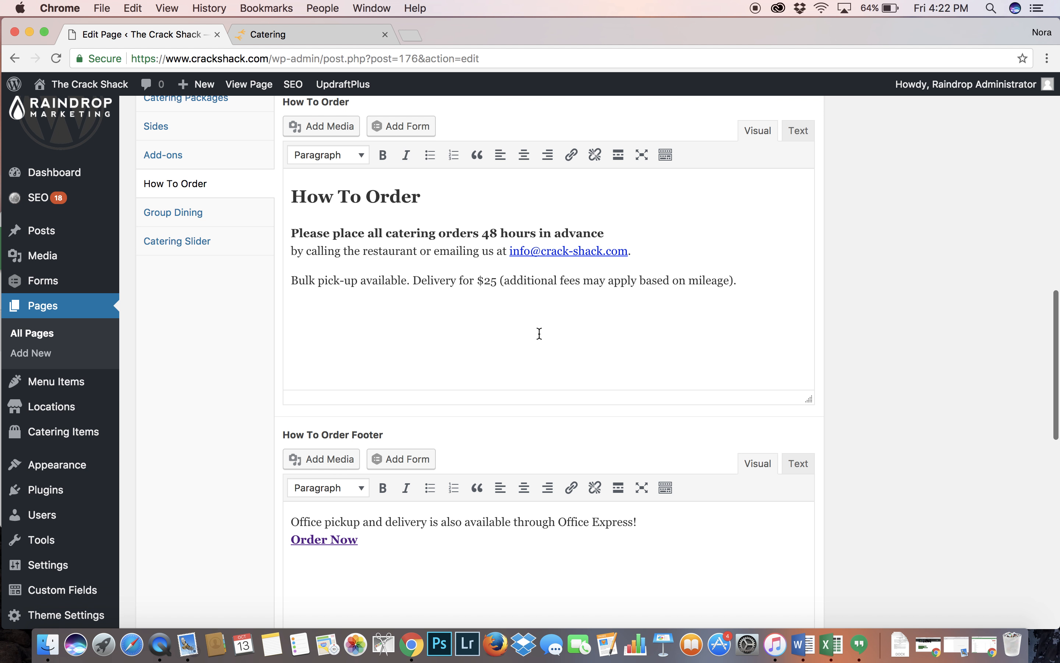
{"action": "left_click", "coordinate": [324, 34]}
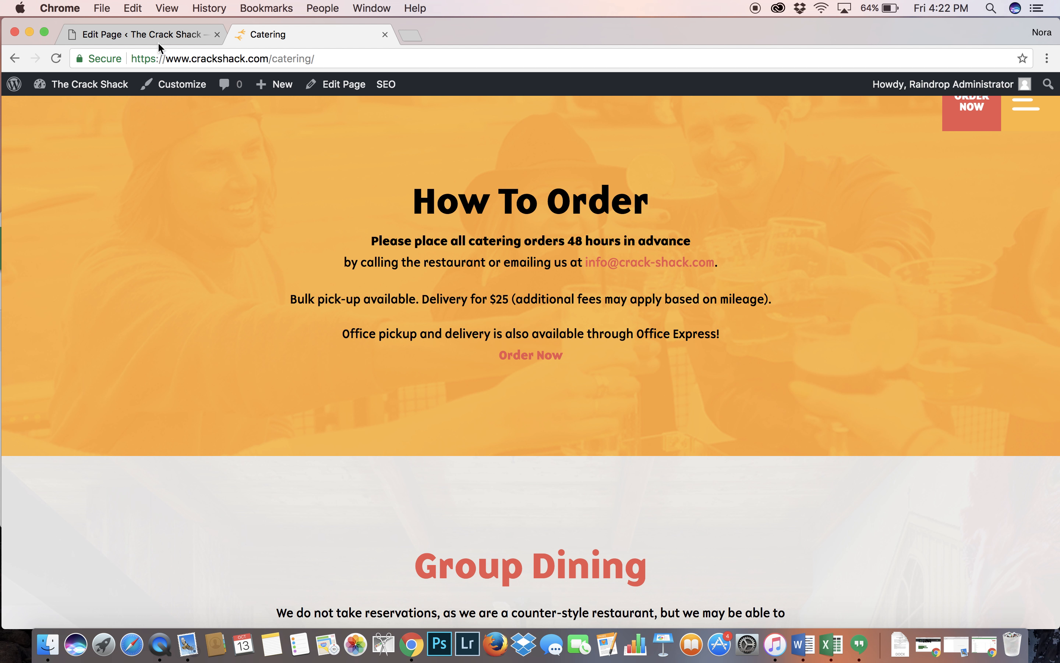
{"action": "left_click", "coordinate": [150, 34]}
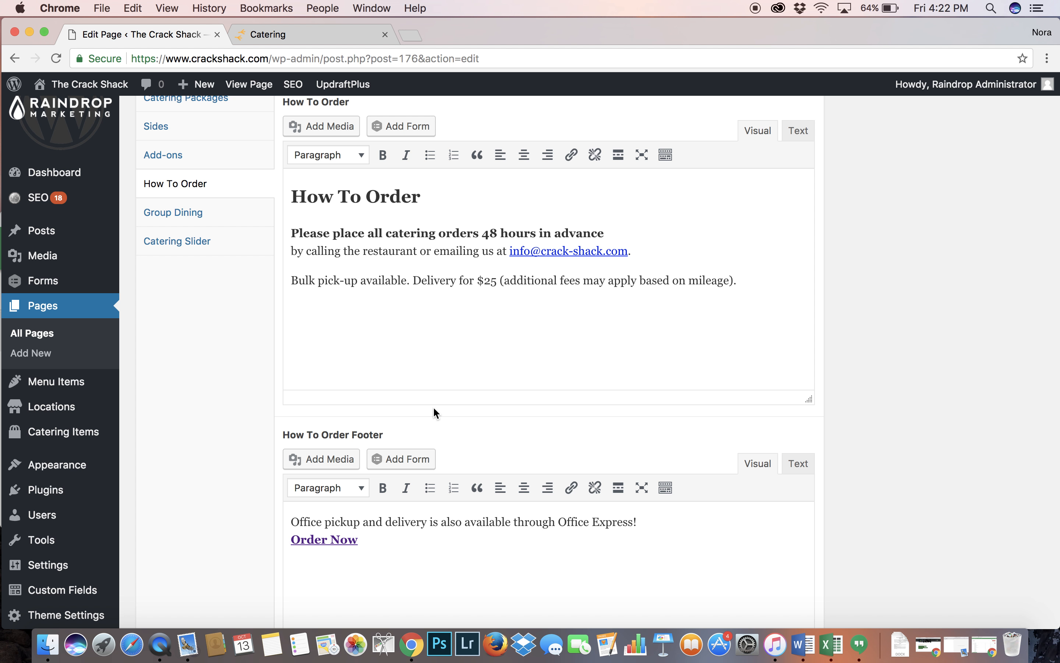
Step: Open the Group Dining section of the page options and compare its main text with the live Catering page
{"action": "left_click", "coordinate": [184, 219]}
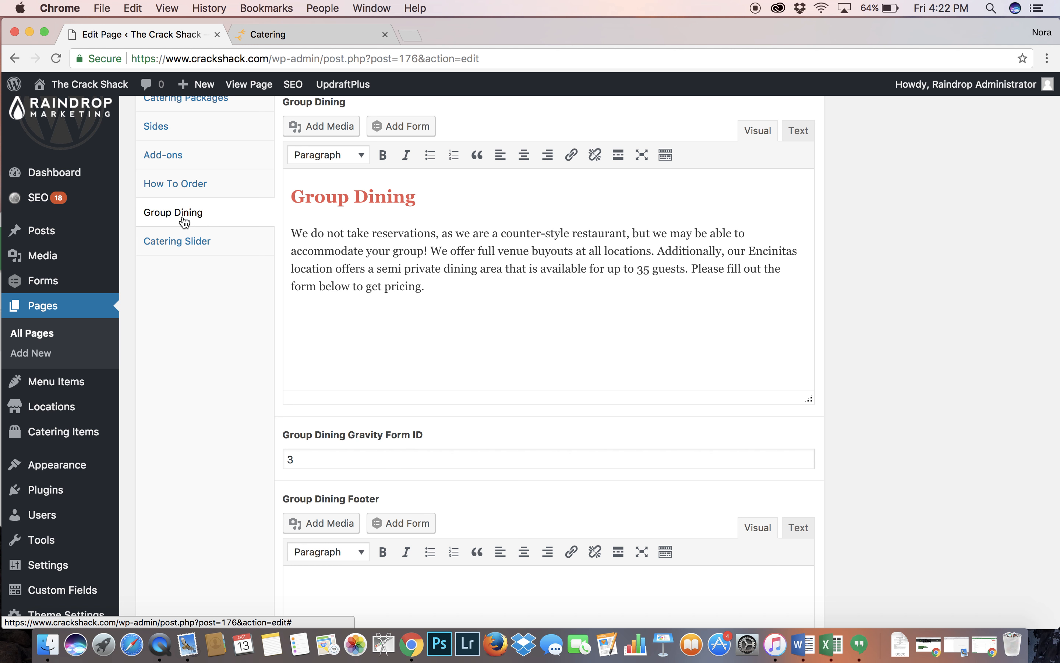
{"action": "scroll", "coordinate": [459, 328], "scroll_direction": "up", "scroll_amount": 1}
{"action": "left_click", "coordinate": [459, 329]}
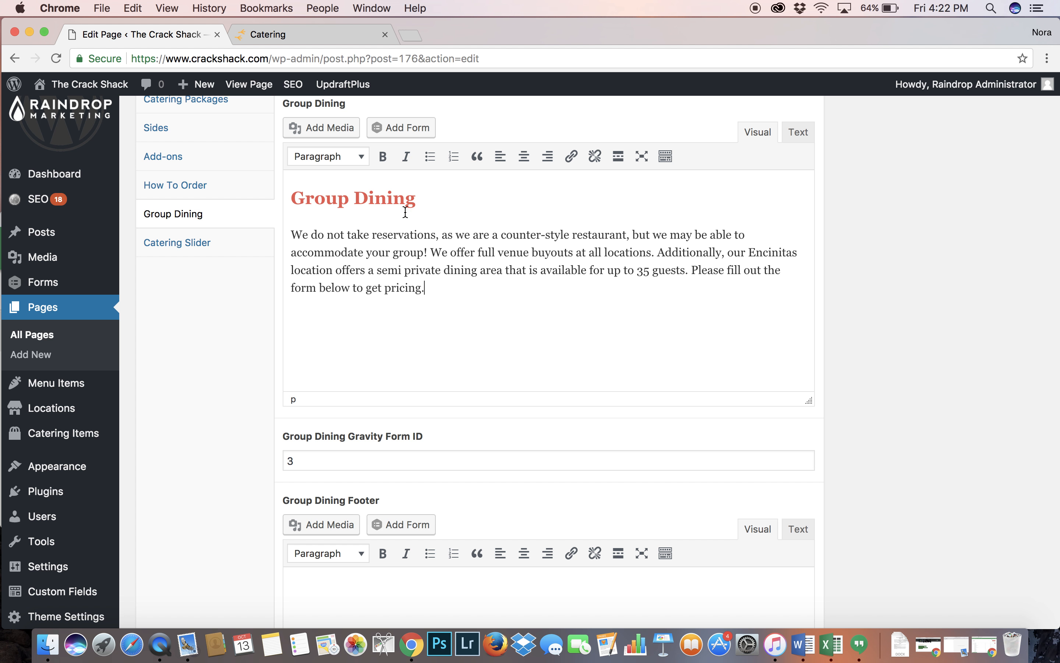
{"action": "left_click", "coordinate": [312, 42]}
{"action": "scroll", "coordinate": [449, 400], "scroll_direction": "down", "scroll_amount": 5}
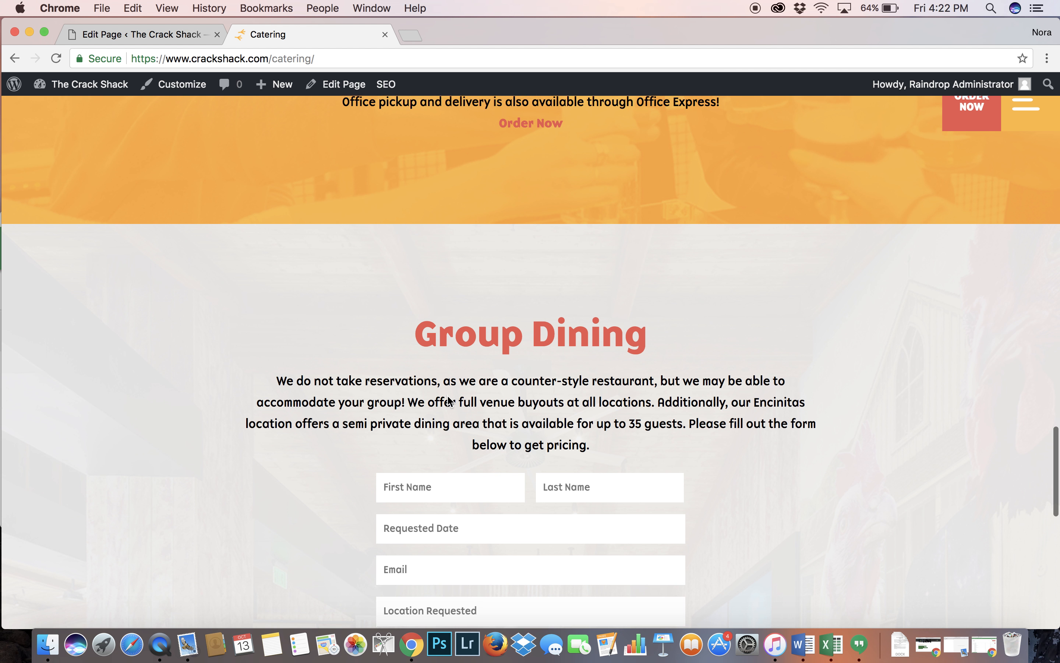
{"action": "scroll", "coordinate": [449, 400], "scroll_direction": "down", "scroll_amount": 3}
Step: Review the Group Dining Gravity Form ID field in the page editor and examine the corresponding form on the live page
{"action": "left_click", "coordinate": [183, 37]}
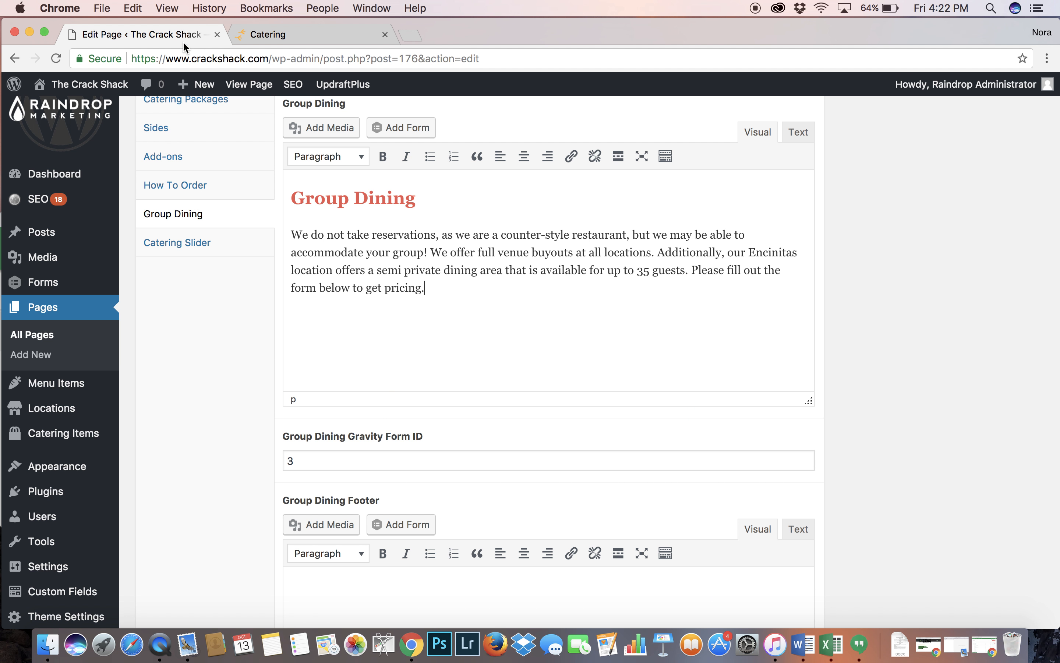
{"action": "scroll", "coordinate": [394, 351], "scroll_direction": "down", "scroll_amount": 4}
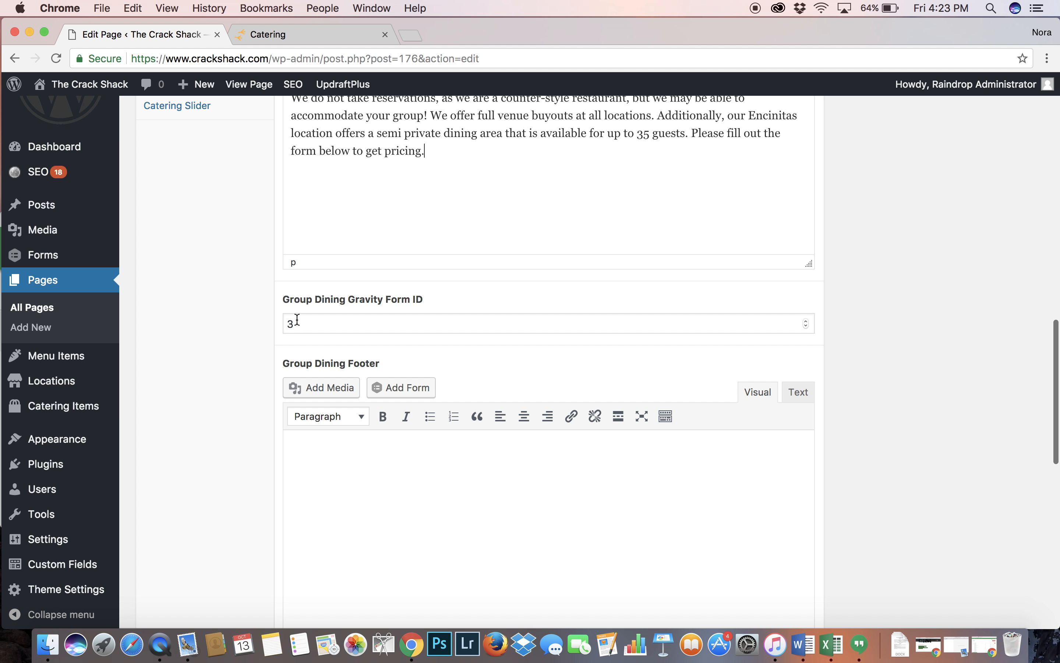
{"action": "left_click", "coordinate": [272, 36]}
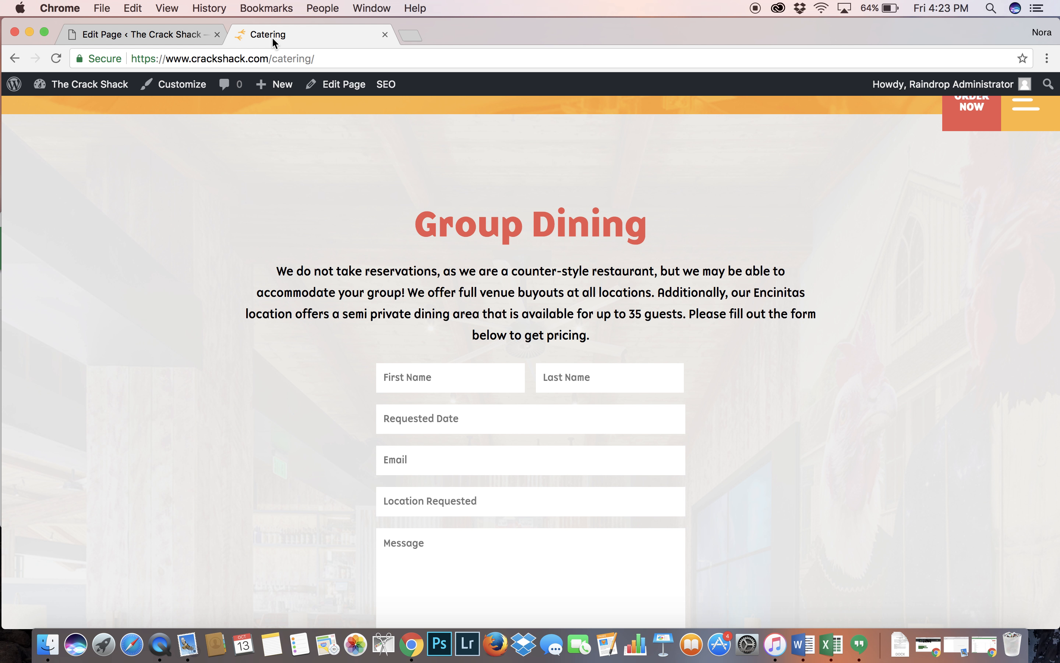
{"action": "scroll", "coordinate": [270, 338], "scroll_direction": "down", "scroll_amount": 3}
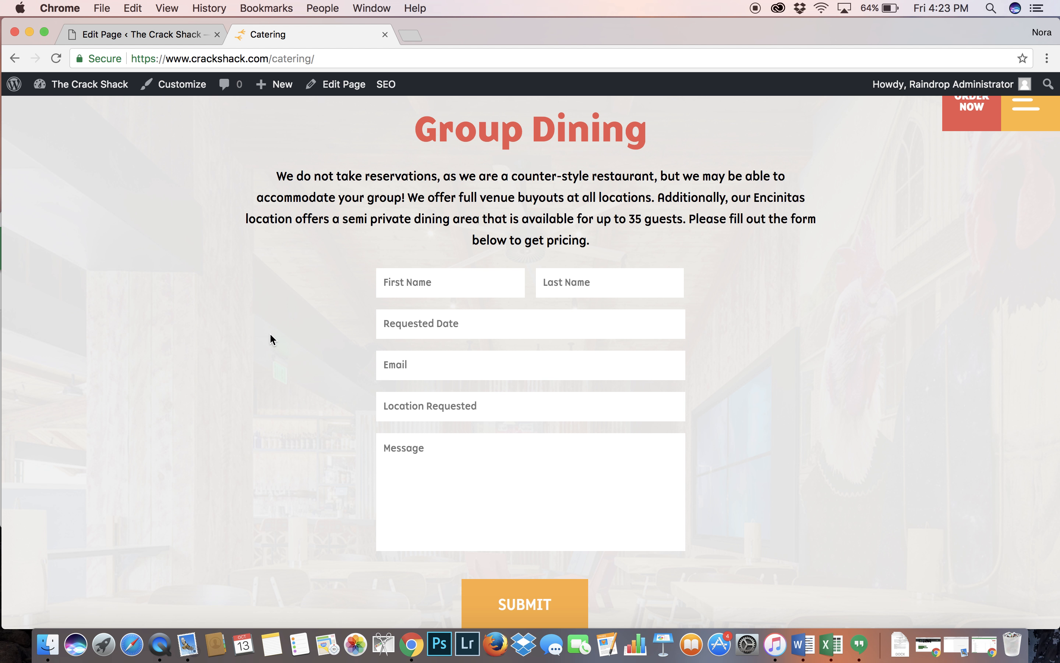
Step: Return to the page editor and review the Group Dining Footer editor
{"action": "key", "text": "ctrl+shift+Tab"}
{"action": "scroll", "coordinate": [203, 248], "scroll_direction": "down", "scroll_amount": 10}
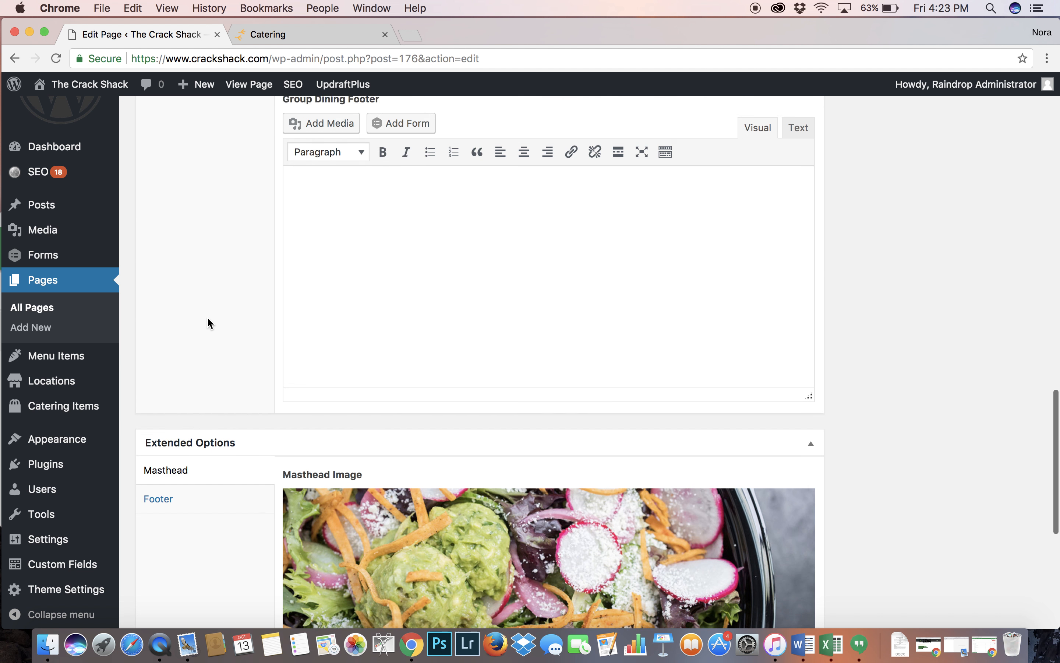
{"action": "scroll", "coordinate": [209, 305], "scroll_direction": "up", "scroll_amount": 10}
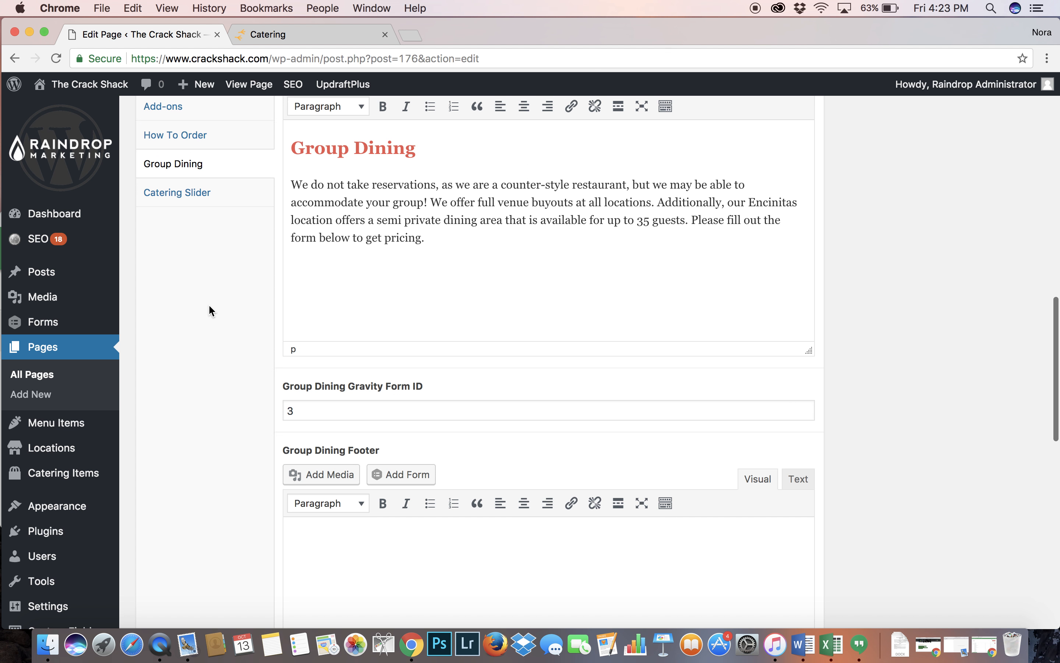
Step: Open the Catering Slider section and look through its slide images
{"action": "left_click", "coordinate": [199, 205]}
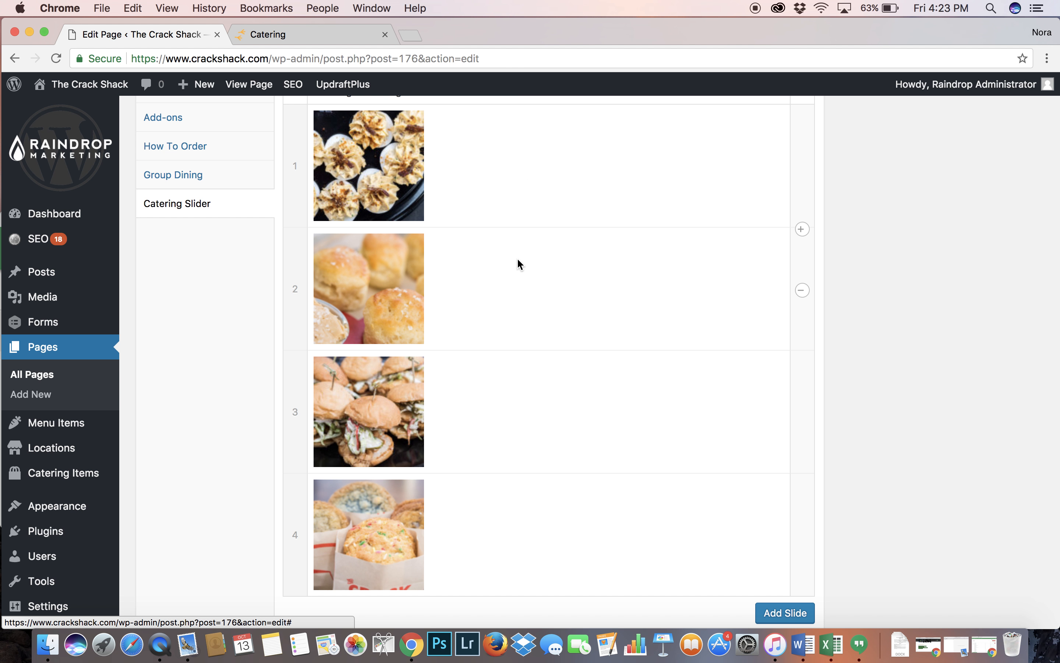
{"action": "scroll", "coordinate": [518, 264], "scroll_direction": "up", "scroll_amount": 2}
{"action": "scroll", "coordinate": [518, 264], "scroll_direction": "up", "scroll_amount": 1}
{"action": "scroll", "coordinate": [518, 264], "scroll_direction": "down", "scroll_amount": 3}
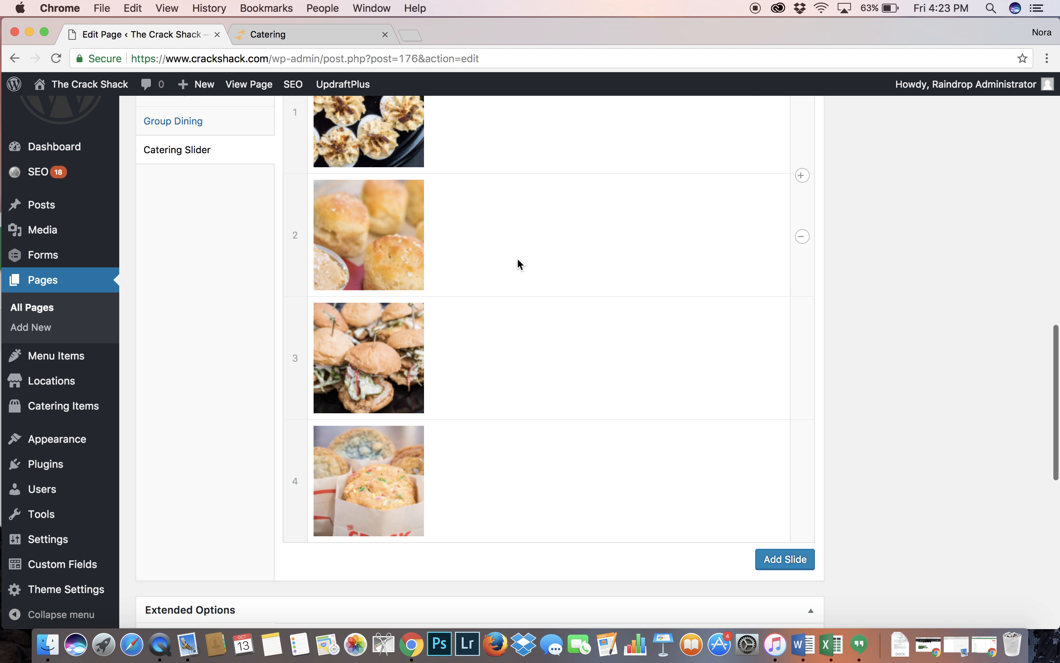
{"action": "scroll", "coordinate": [518, 264], "scroll_direction": "up", "scroll_amount": 2}
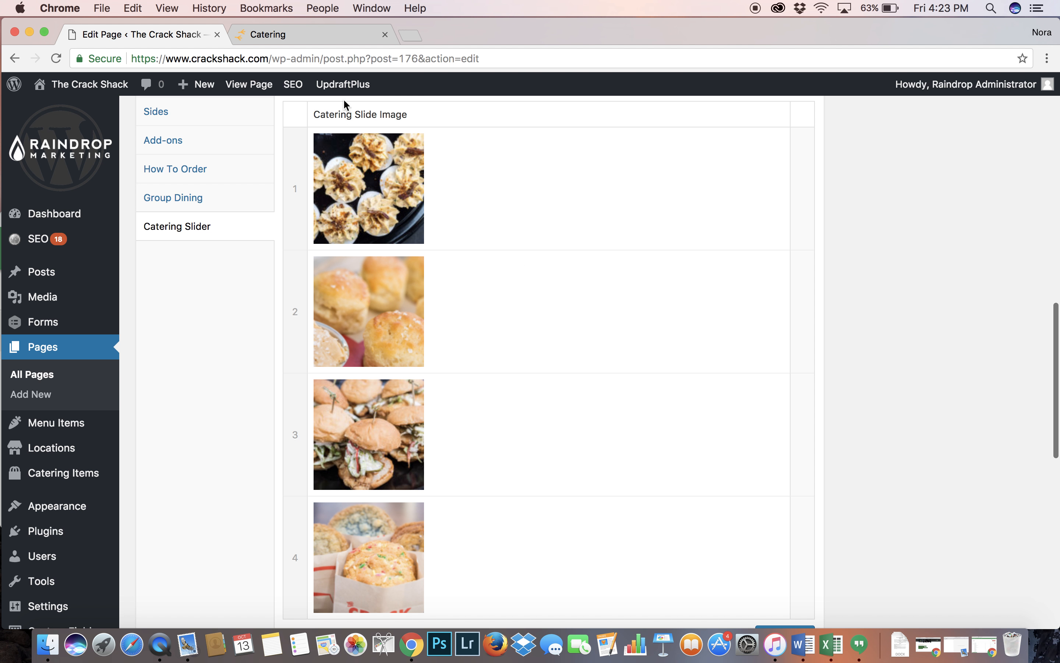
Step: Switch to the live Catering page and advance the image slider beside the packages through its slides
{"action": "left_click", "coordinate": [336, 35]}
{"action": "scroll", "coordinate": [398, 239], "scroll_direction": "up", "scroll_amount": 15}
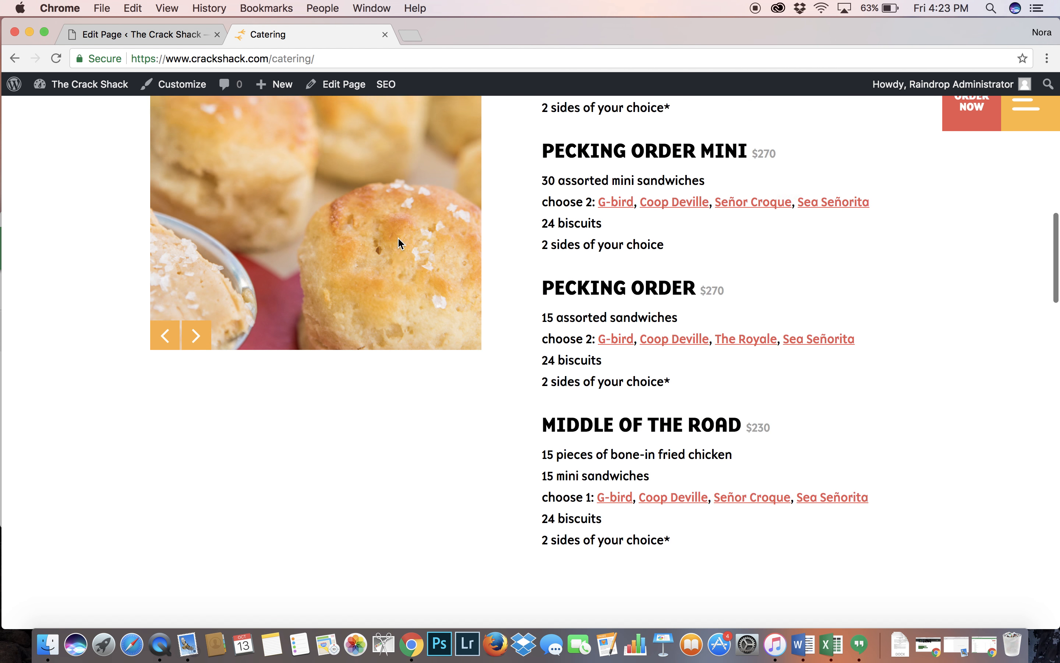
{"action": "scroll", "coordinate": [398, 237], "scroll_direction": "up", "scroll_amount": 3}
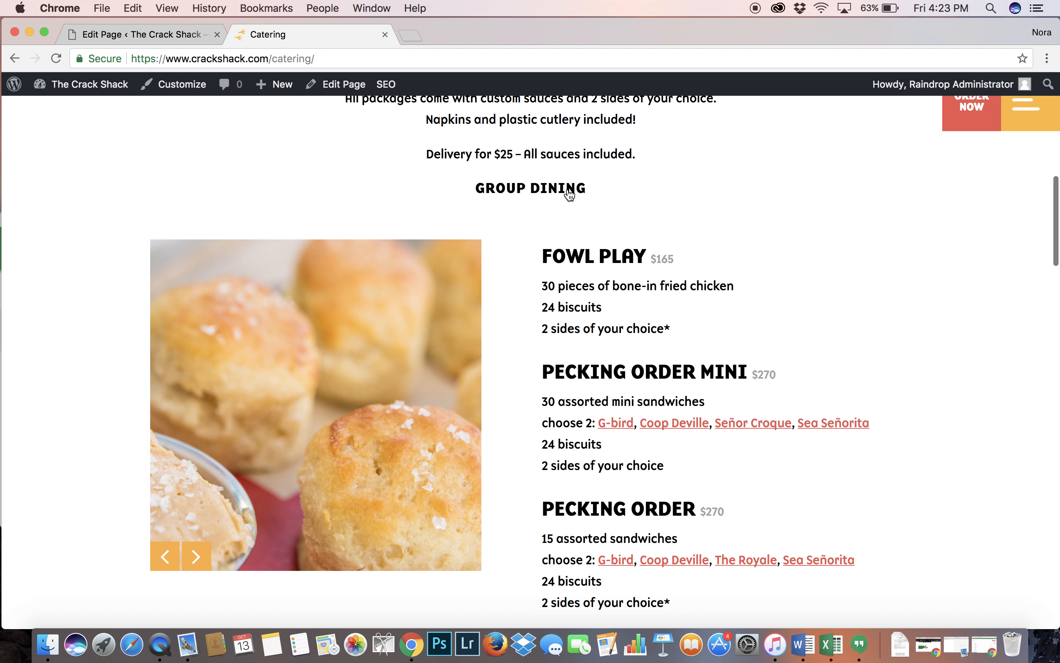
{"action": "left_click", "coordinate": [195, 560]}
{"action": "left_click", "coordinate": [195, 561]}
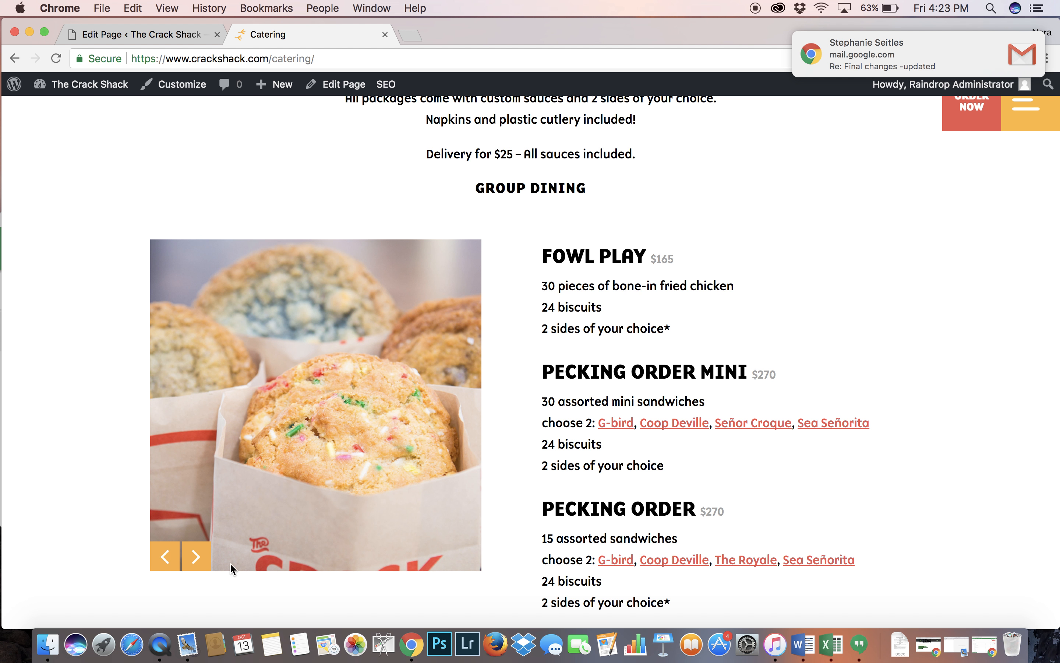
{"action": "left_click", "coordinate": [196, 557]}
Step: Return to the Catering Slider section in the editor and try out the reorder handle of the third slide
{"action": "left_click", "coordinate": [170, 33]}
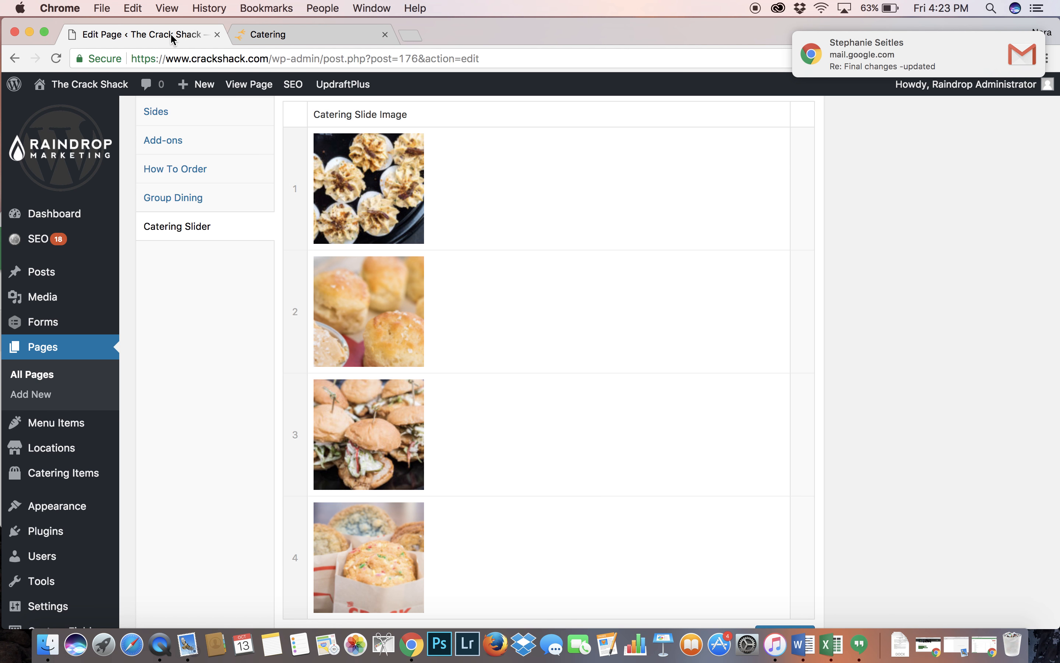
{"action": "scroll", "coordinate": [558, 371], "scroll_direction": "down", "scroll_amount": 5}
{"action": "scroll", "coordinate": [554, 381], "scroll_direction": "up", "scroll_amount": 3}
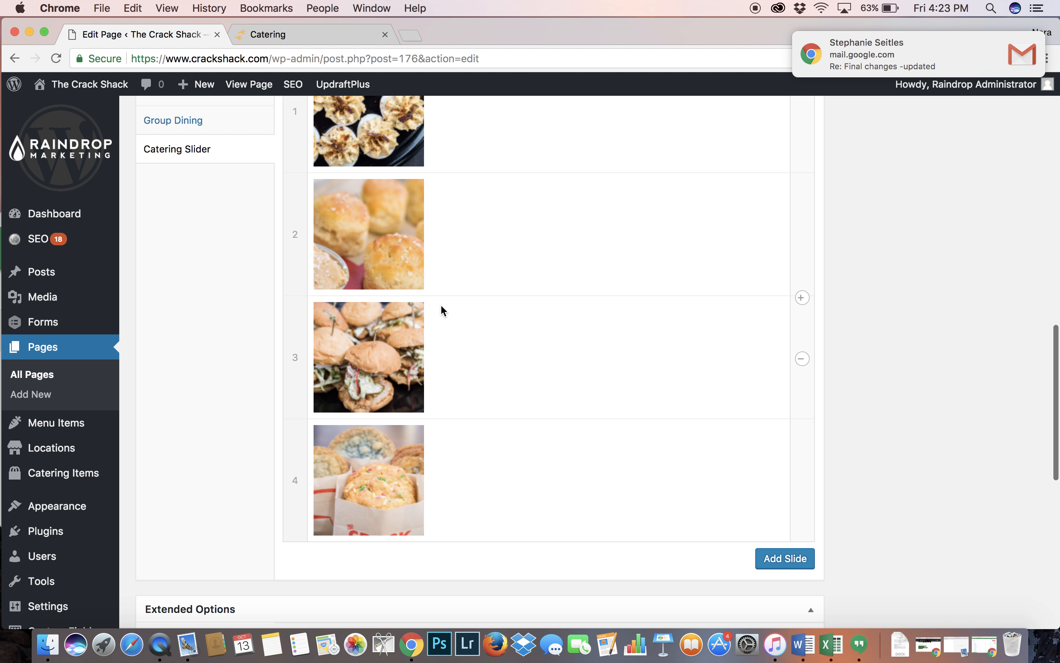
{"action": "mouse_move", "coordinate": [296, 354]}
{"action": "left_mouse_down"}
{"action": "mouse_move", "coordinate": [303, 199]}
{"action": "mouse_move", "coordinate": [286, 367]}
{"action": "mouse_move", "coordinate": [293, 220]}
{"action": "mouse_move", "coordinate": [297, 361]}
{"action": "left_mouse_up"}
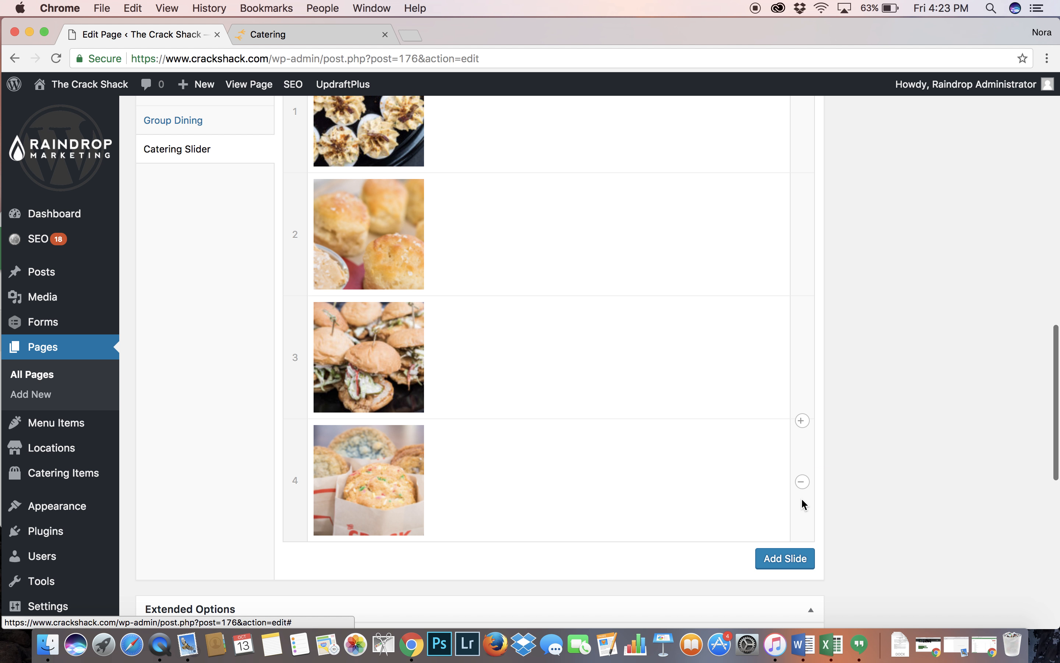
Step: Examine the masthead image, title and subtext fields under Extended Options
{"action": "scroll", "coordinate": [802, 500], "scroll_direction": "down", "scroll_amount": 10}
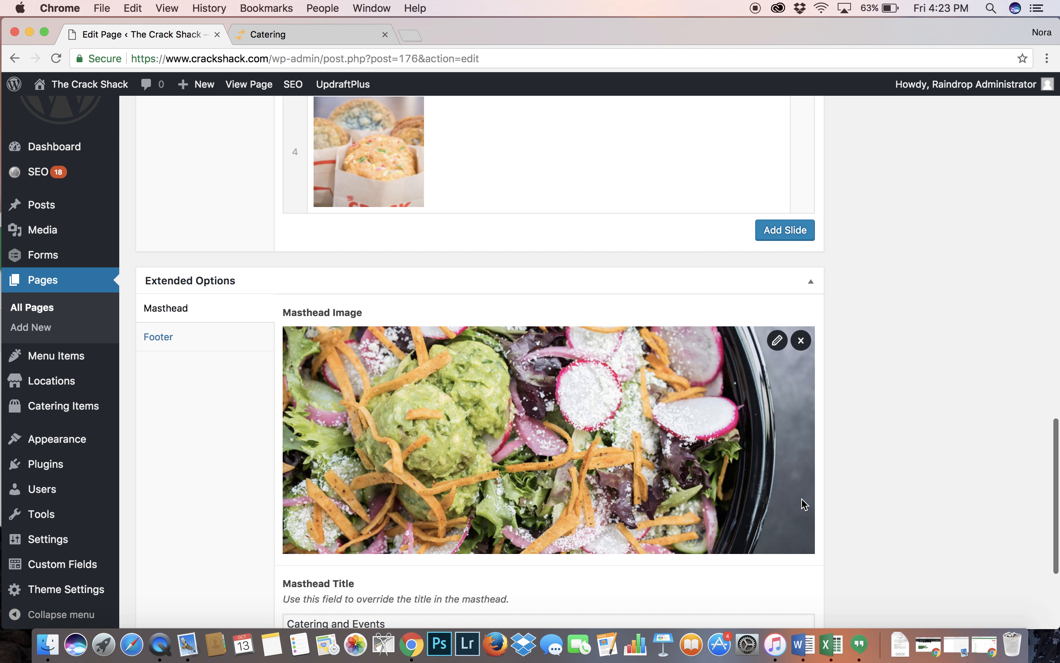
{"action": "scroll", "coordinate": [804, 504], "scroll_direction": "down", "scroll_amount": 2}
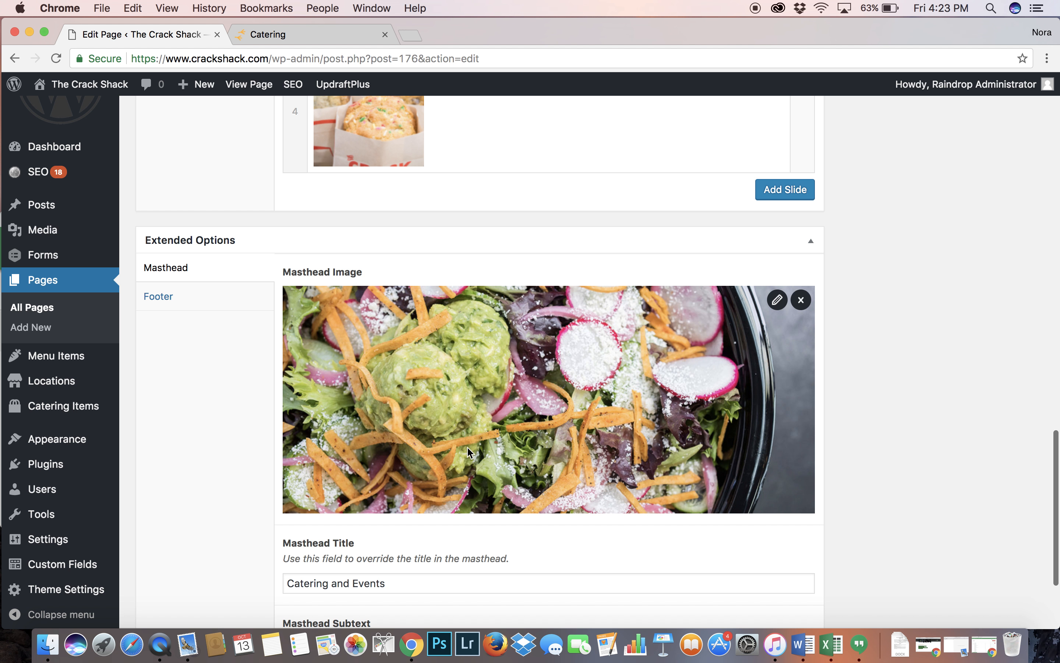
{"action": "scroll", "coordinate": [438, 349], "scroll_direction": "down", "scroll_amount": 5}
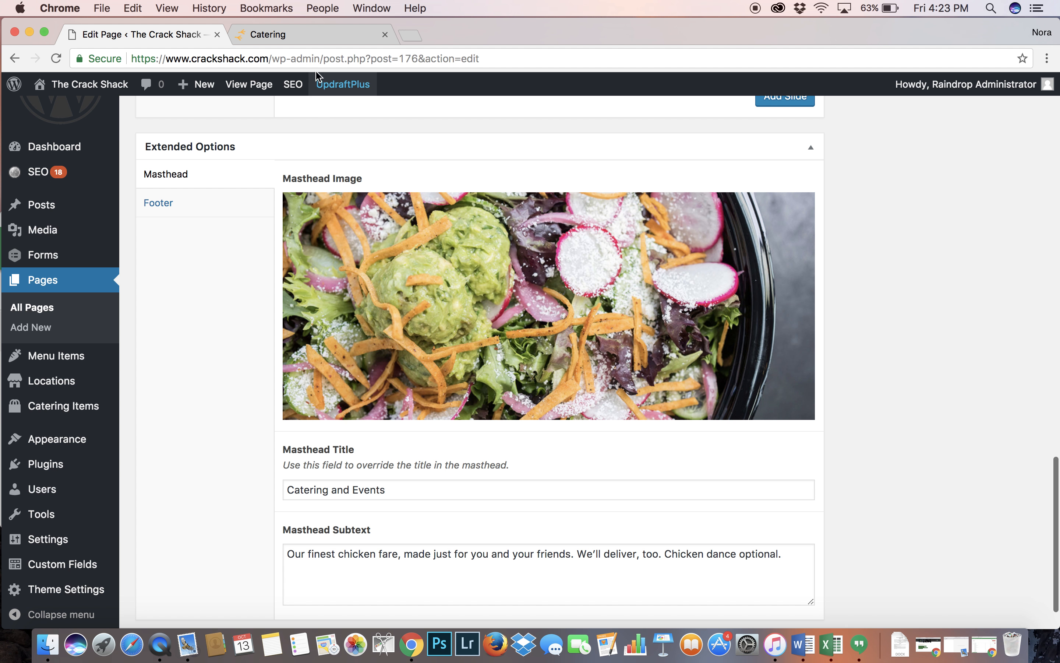
Step: Check how the masthead image, title and subtext appear on the live Catering page, and return to the masthead options
{"action": "left_click", "coordinate": [314, 36]}
{"action": "scroll", "coordinate": [340, 375], "scroll_direction": "down", "scroll_amount": 2}
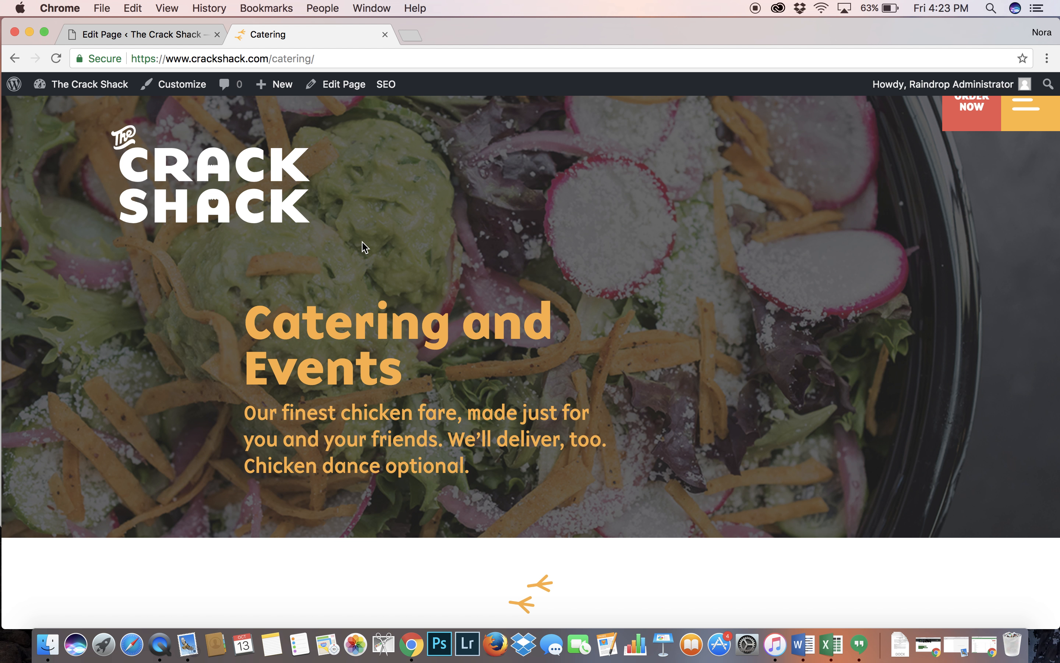
{"action": "left_click", "coordinate": [164, 30]}
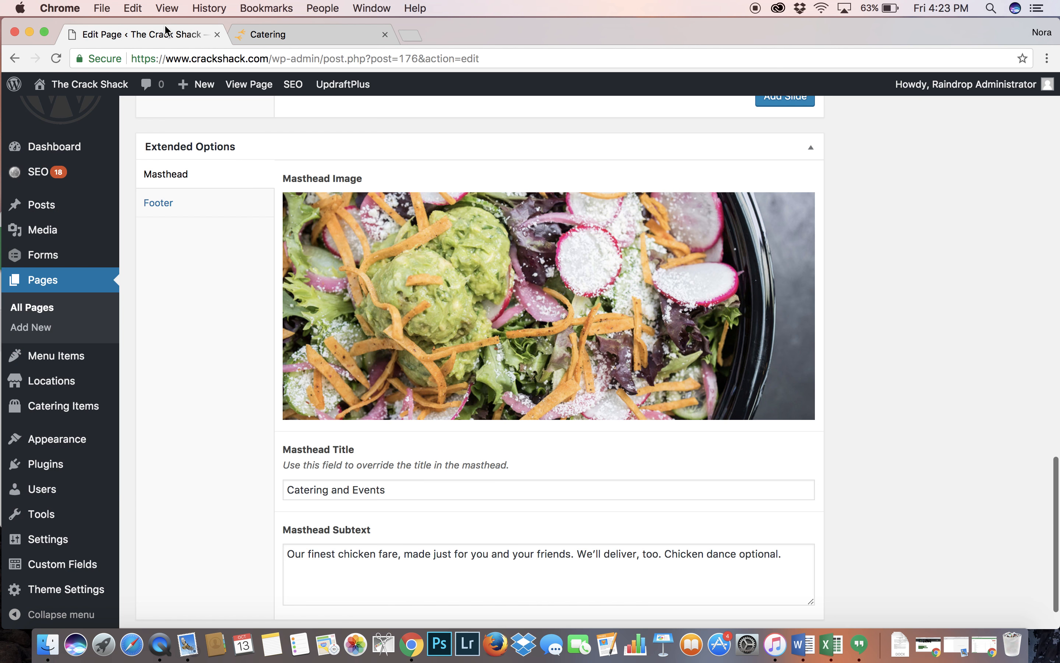
{"action": "scroll", "coordinate": [438, 173], "scroll_direction": "down", "scroll_amount": 3}
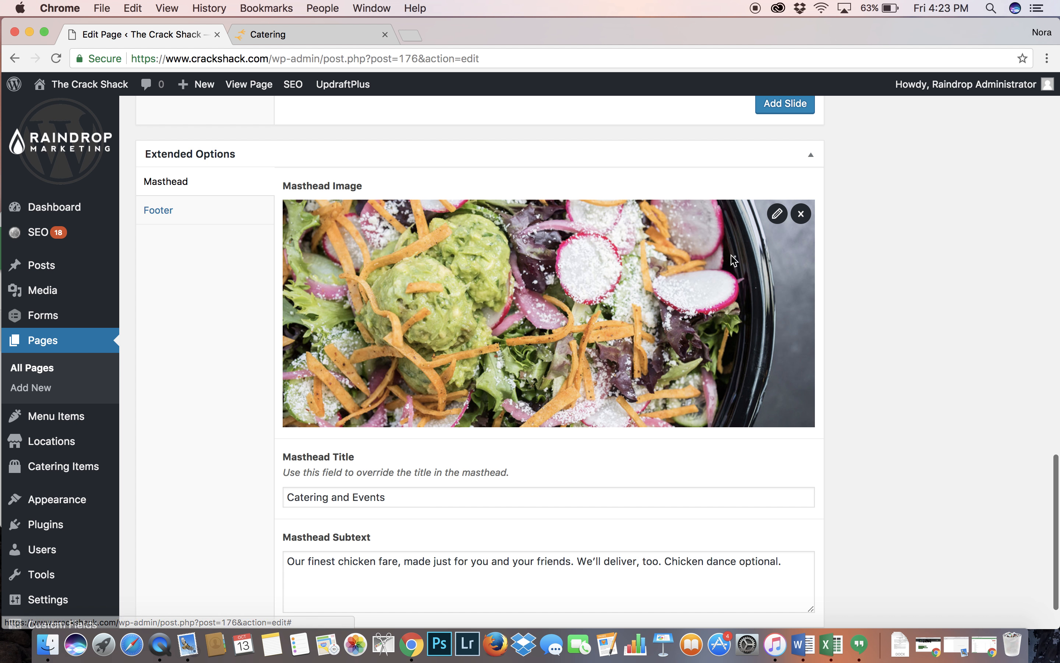
Step: Update the published Catering page to save its changes
{"action": "scroll", "coordinate": [827, 279], "scroll_direction": "up", "scroll_amount": 1}
{"action": "scroll", "coordinate": [826, 283], "scroll_direction": "up", "scroll_amount": 15}
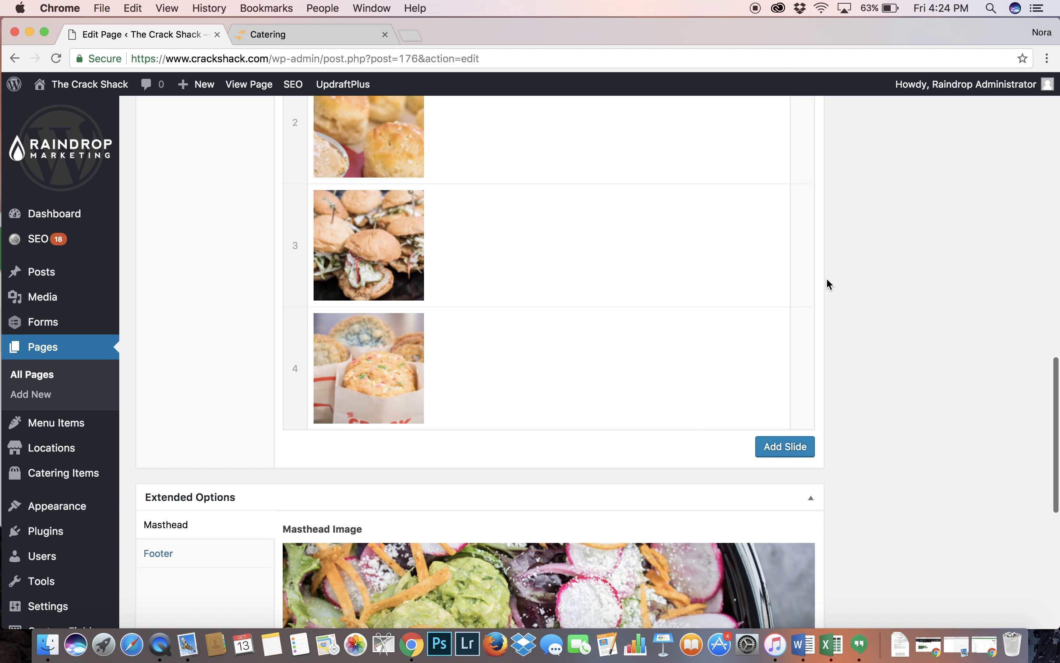
{"action": "scroll", "coordinate": [828, 283], "scroll_direction": "up", "scroll_amount": 3}
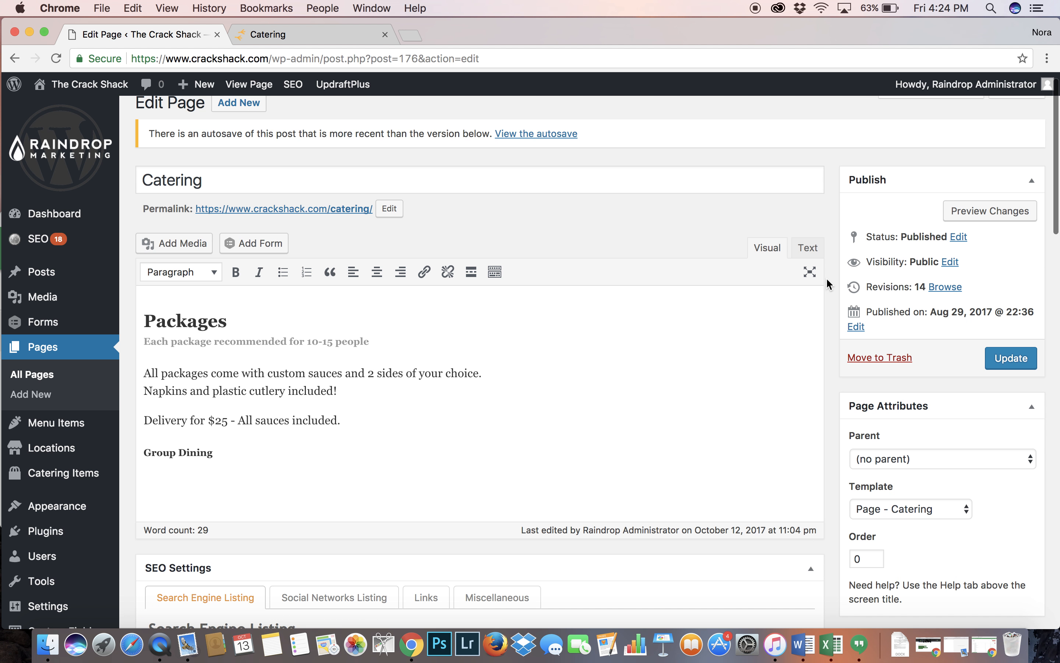
{"action": "left_click", "coordinate": [1013, 359]}
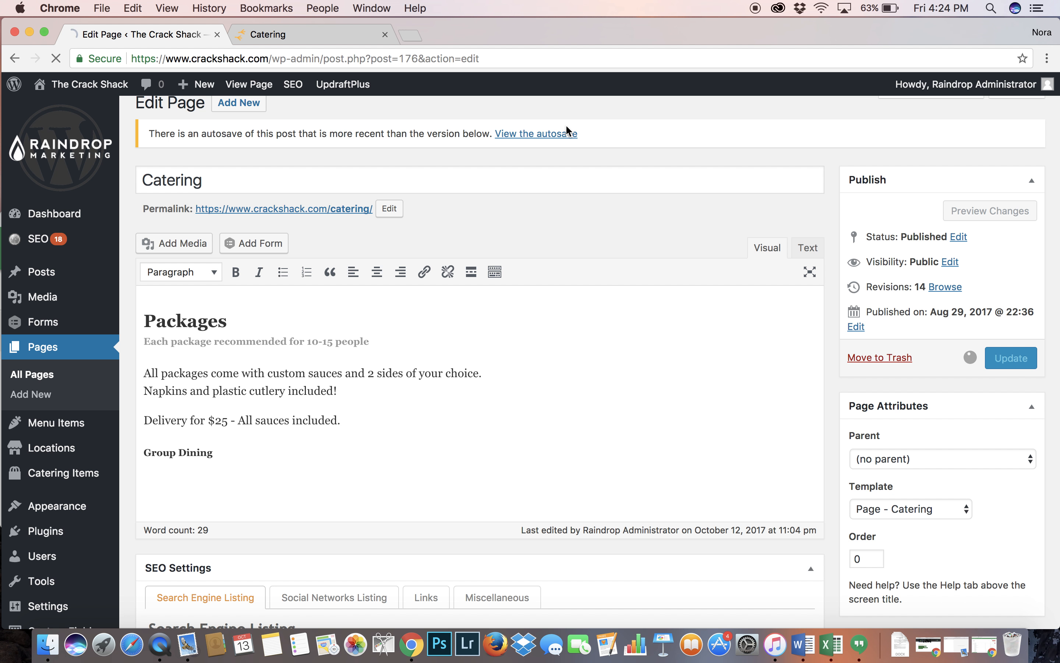